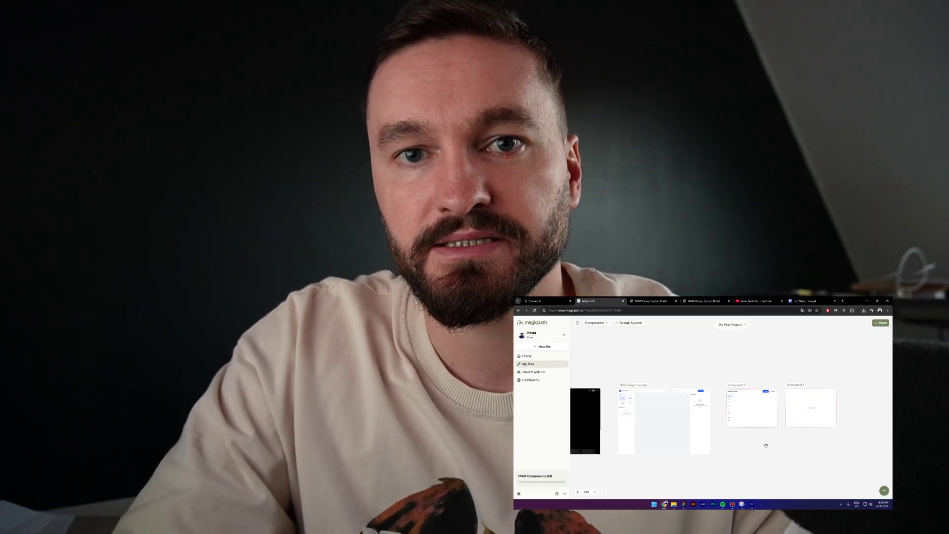
# Send 'Create a fitness website' to Component 5's AI chat, then deselect the component.
pyautogui.hscroll(3, 763, 446)
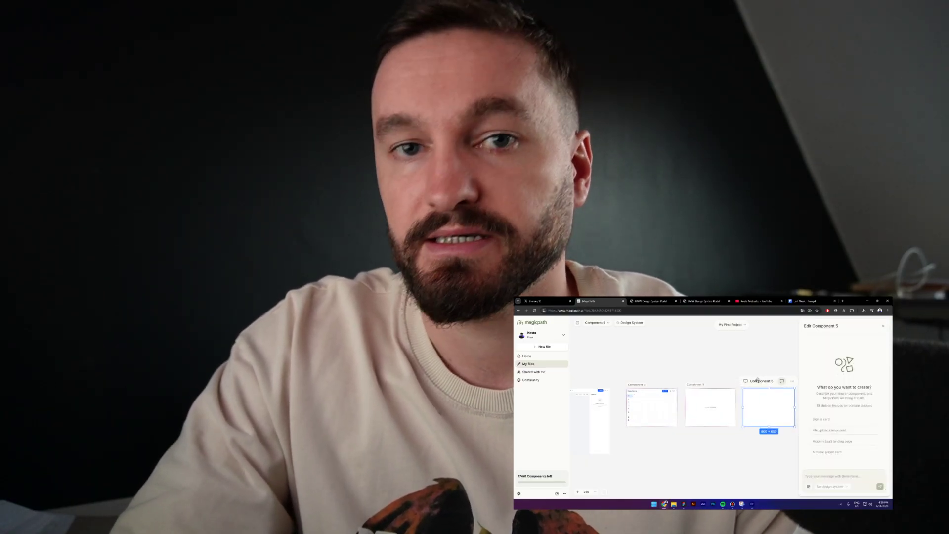
pyautogui.write('C')
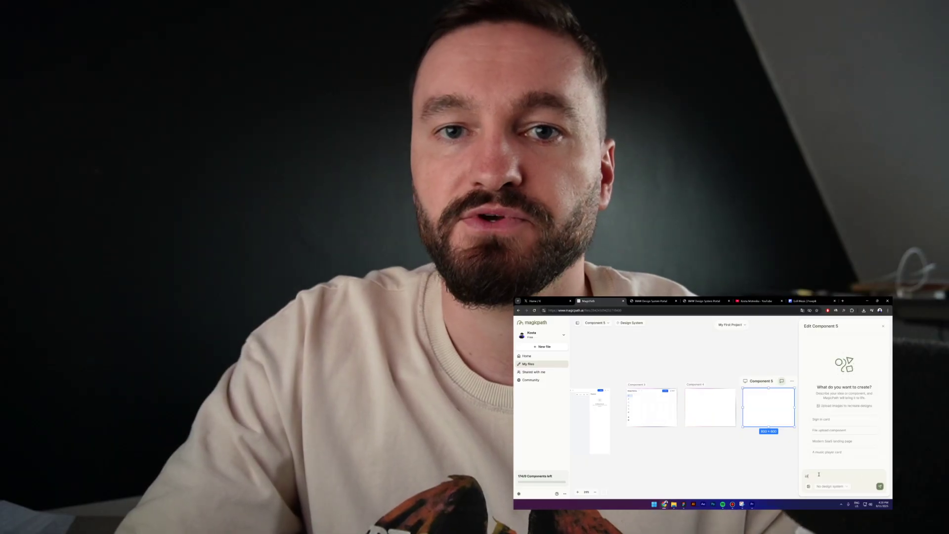
pyautogui.write('reate a')
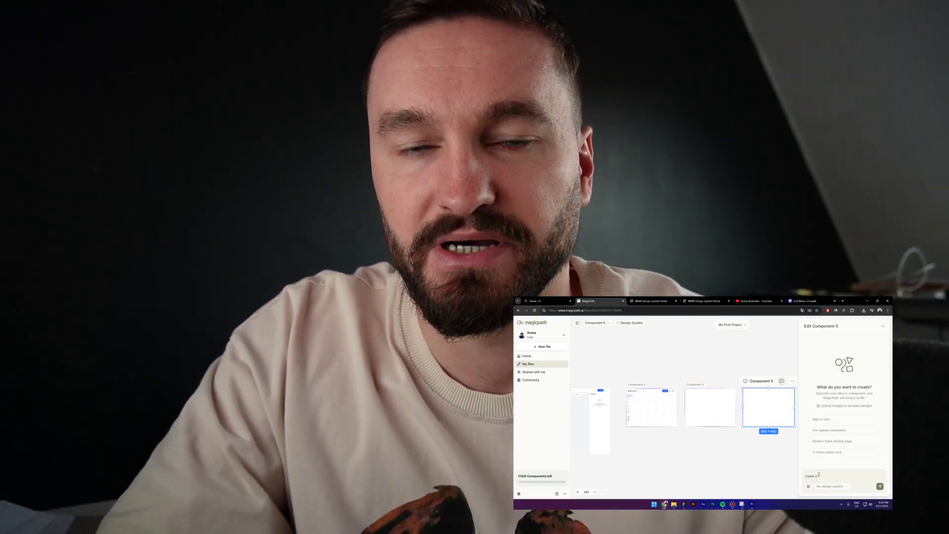
pyautogui.write('fitness website')
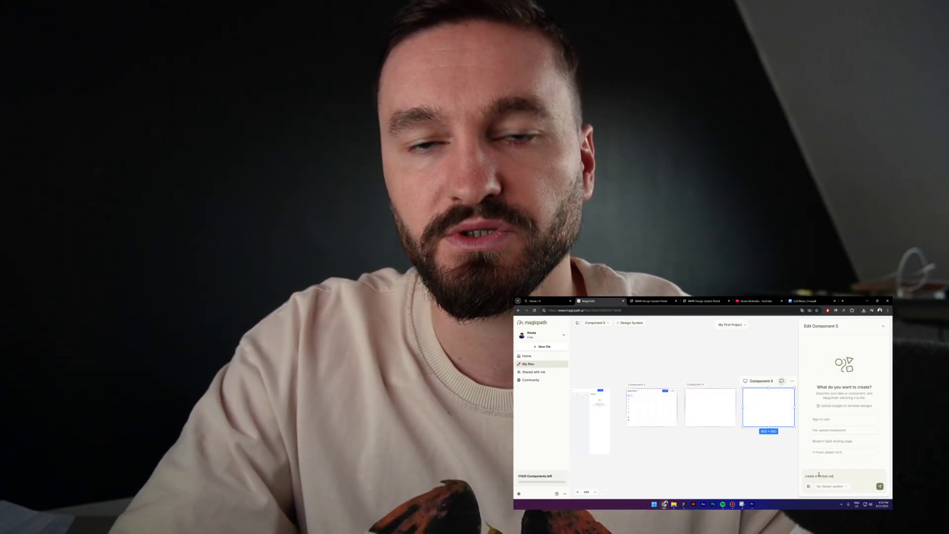
pyautogui.press('Return')
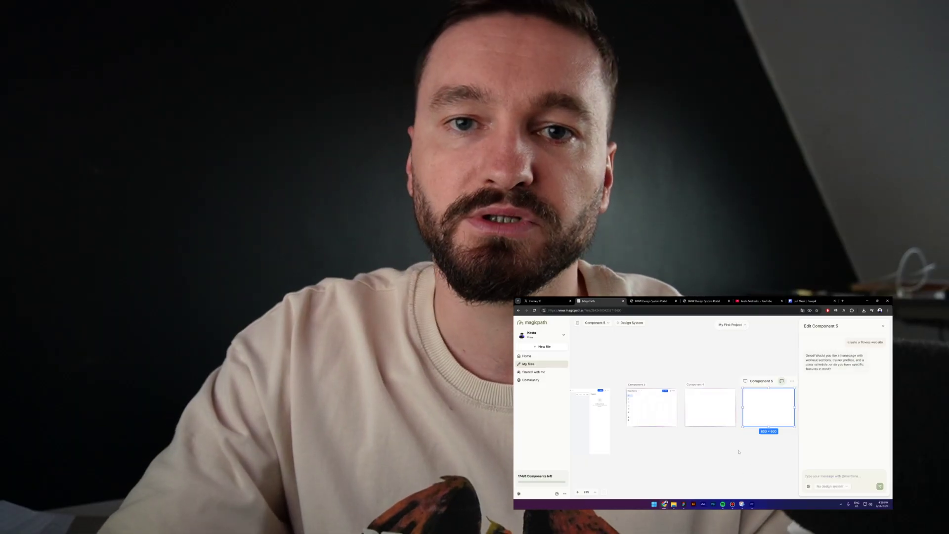
pyautogui.click(741, 450)
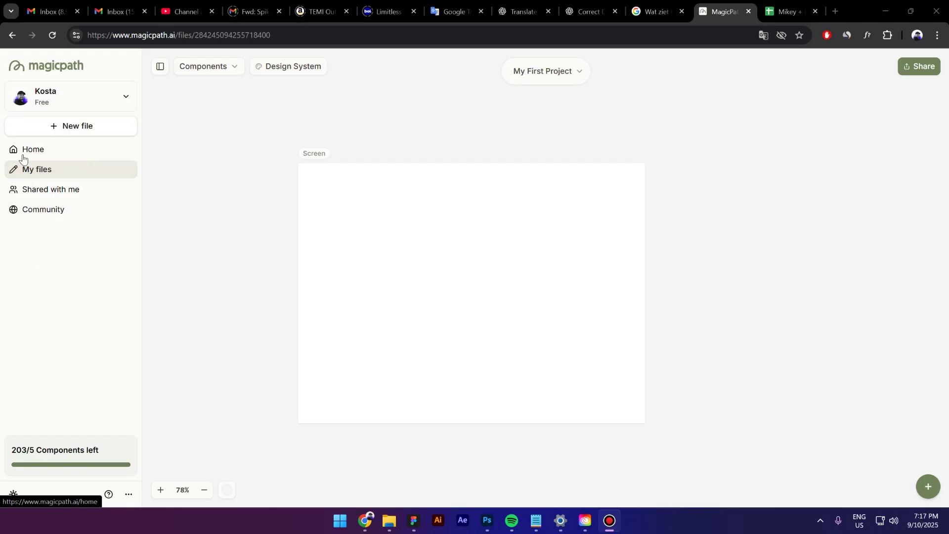
# Leave the project for My files and browse the Community gallery of shared designs.
pyautogui.click(52, 153)
pyautogui.click(56, 170)
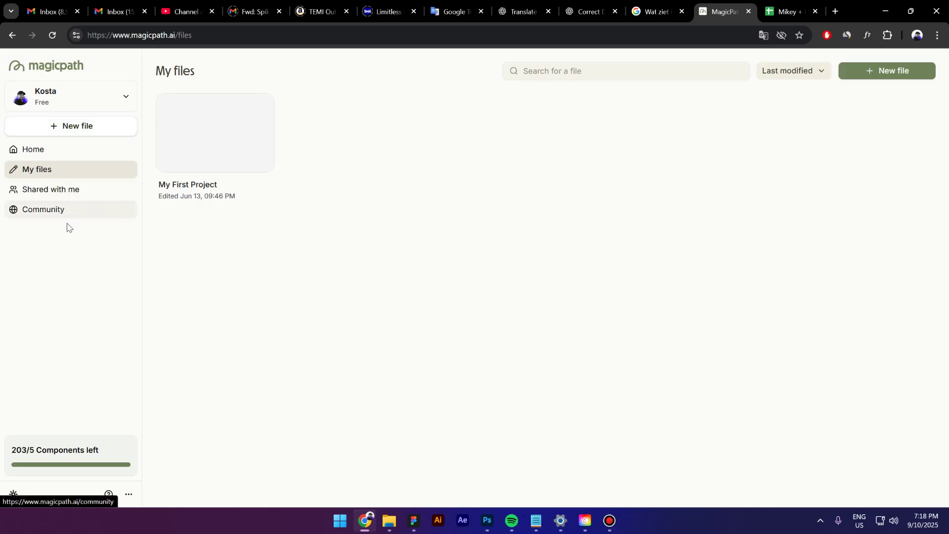
pyautogui.click(66, 209)
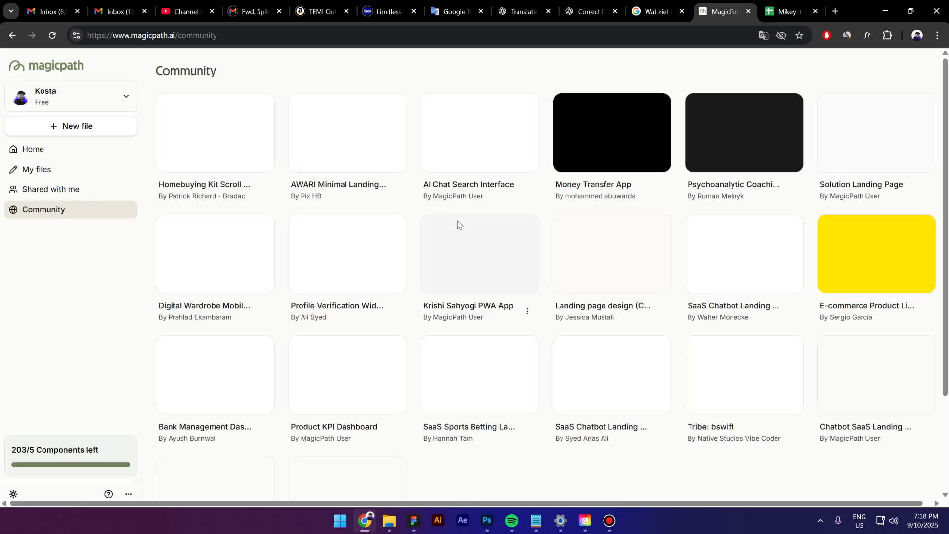
pyautogui.scroll(-2, 457, 225)
pyautogui.scroll(2, 466, 221)
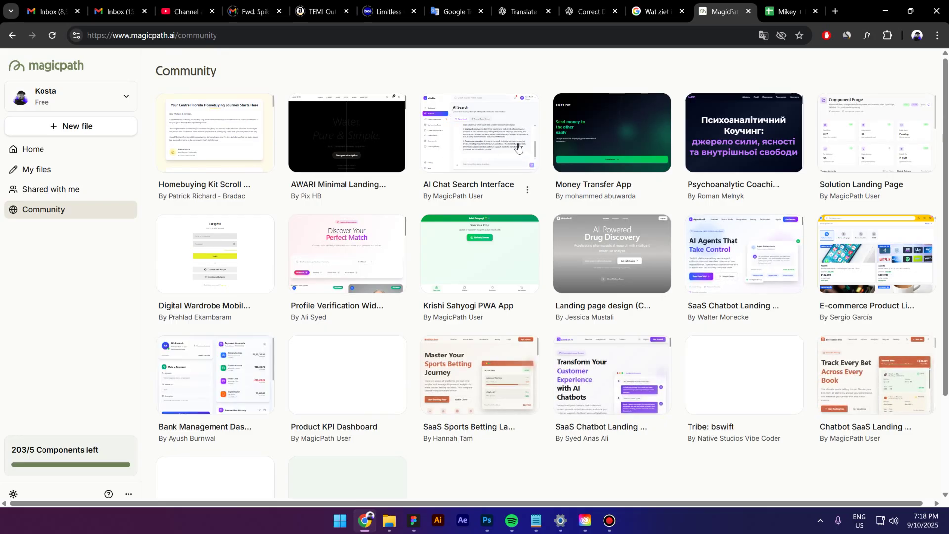
# Open the AI Chat Search Interface community project, zoom around its canvas, then return to My files.
pyautogui.click(497, 132)
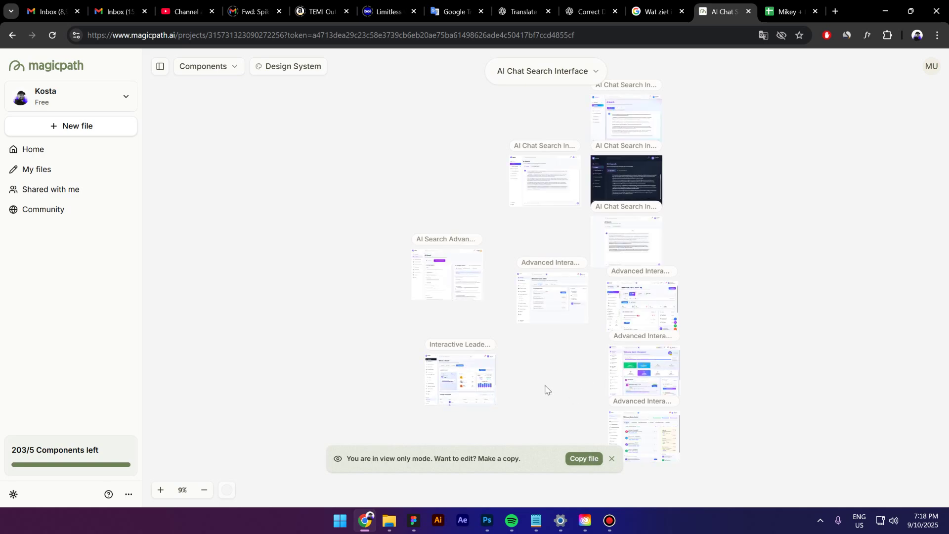
pyautogui.scroll(5, 667, 210)
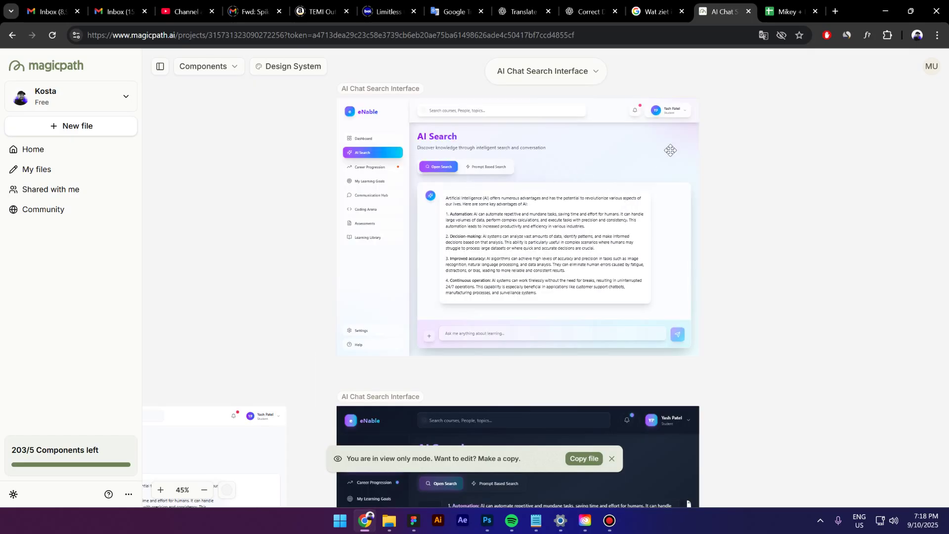
pyautogui.scroll(-10, 535, 198)
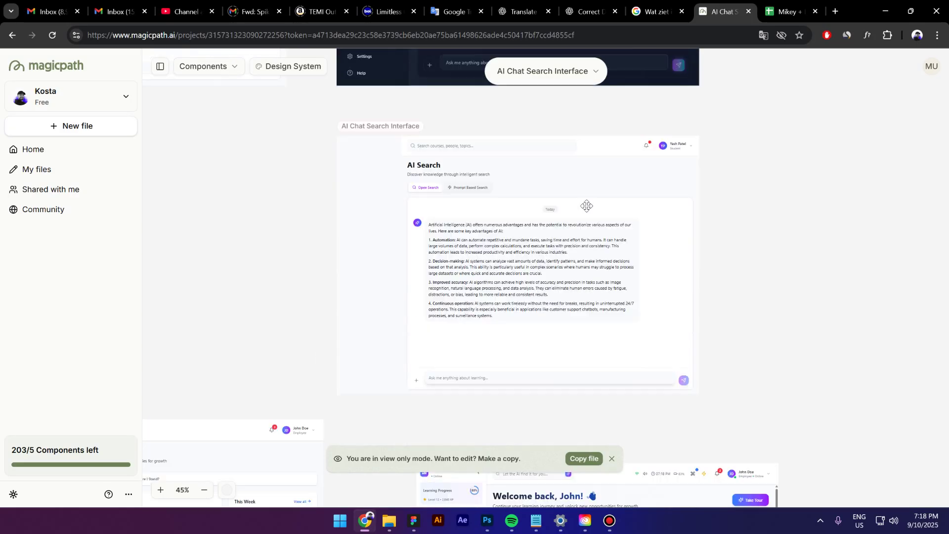
pyautogui.scroll(-3, 584, 204)
pyautogui.scroll(-3, 584, 204)
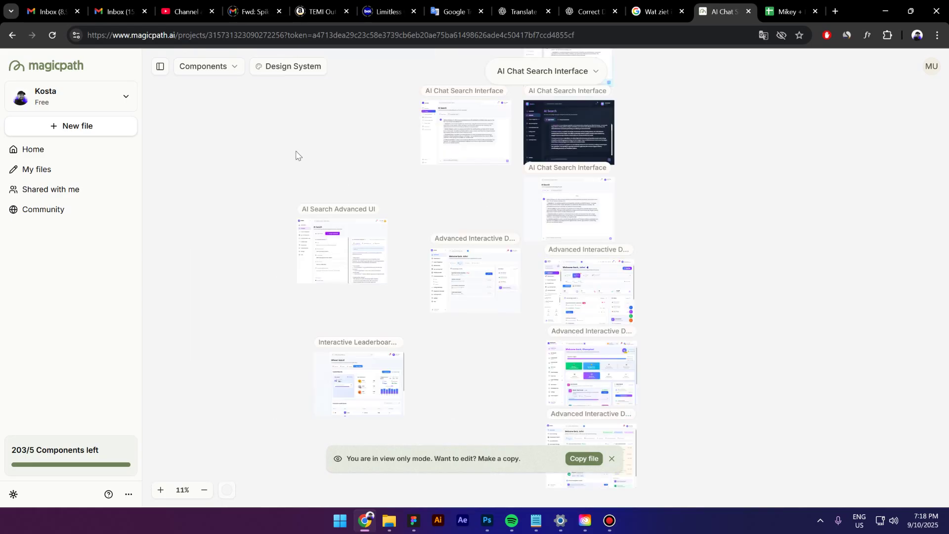
pyautogui.click(50, 173)
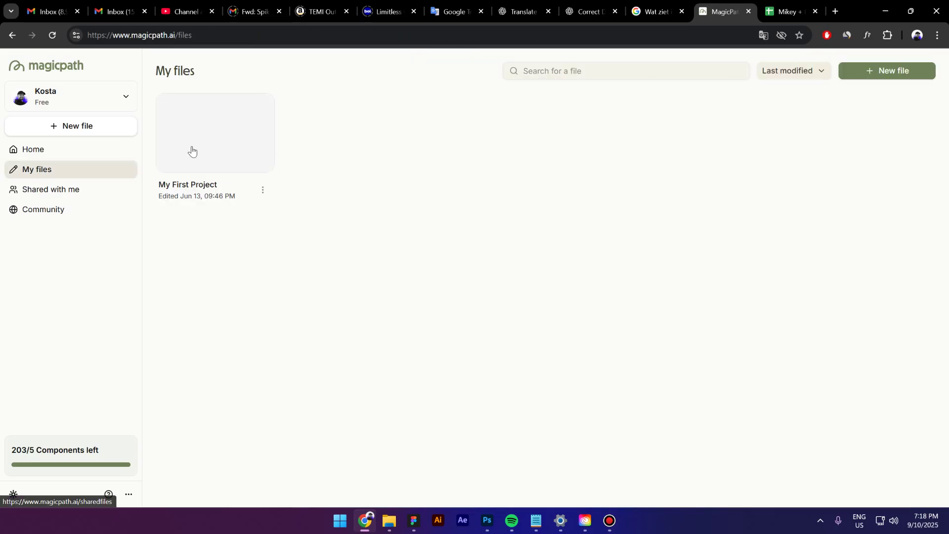
# Open My First Project and rename its Screen frame to 'Component'.
pyautogui.click(219, 125)
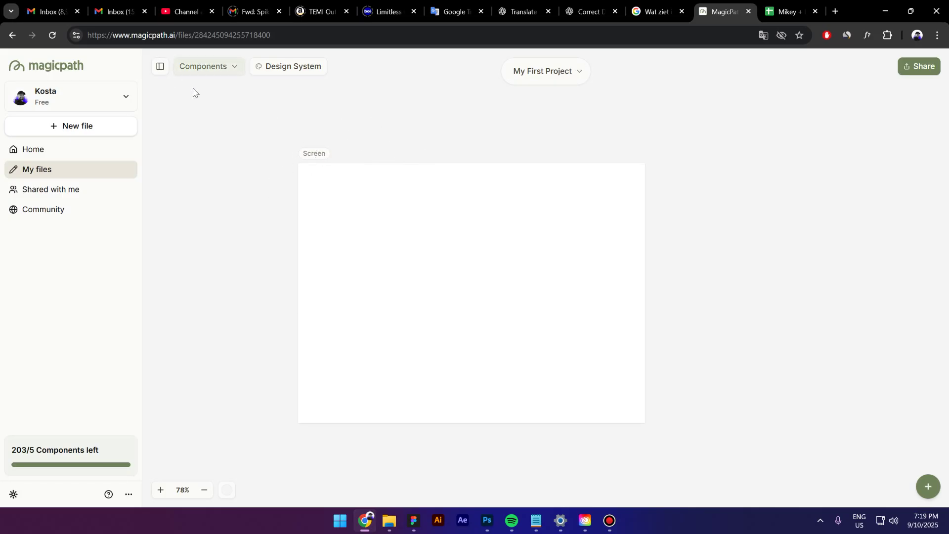
pyautogui.click(313, 153)
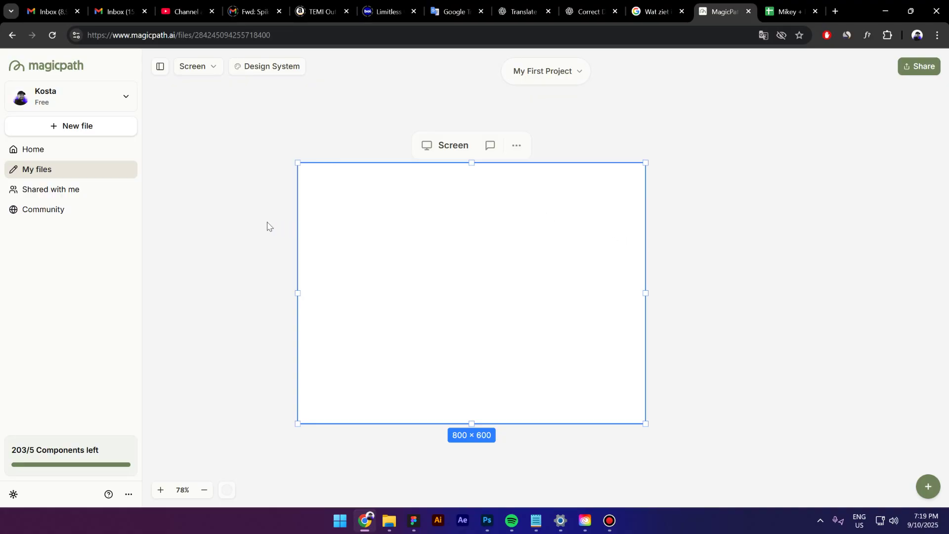
pyautogui.click(517, 147)
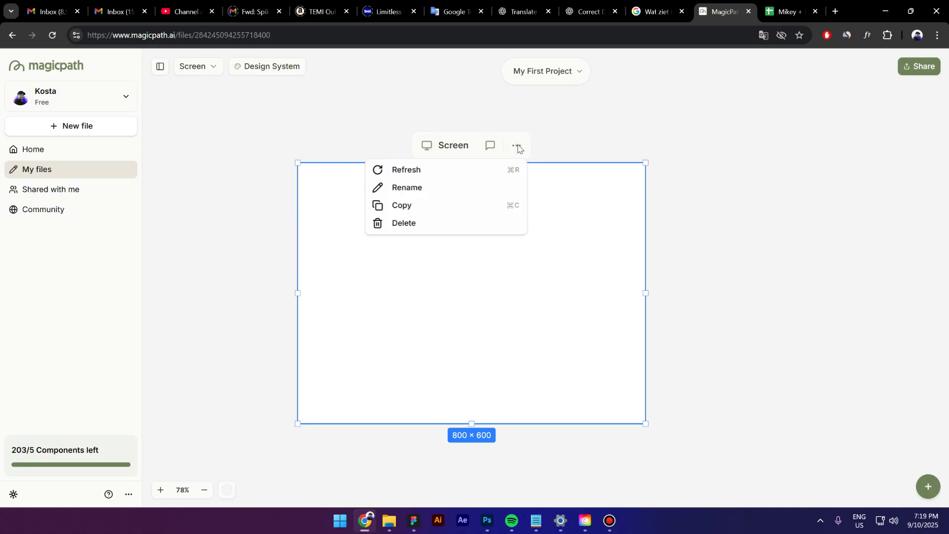
pyautogui.click(446, 188)
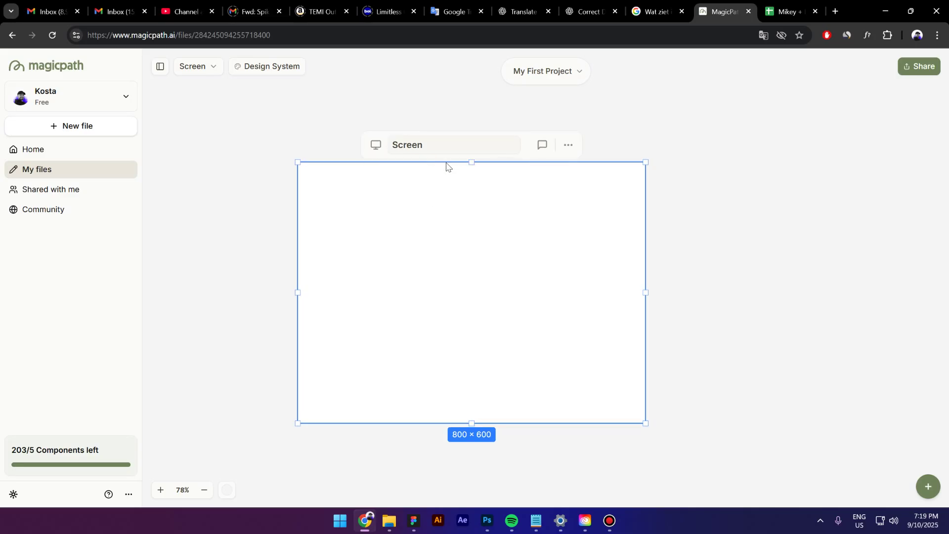
pyautogui.write('Component')
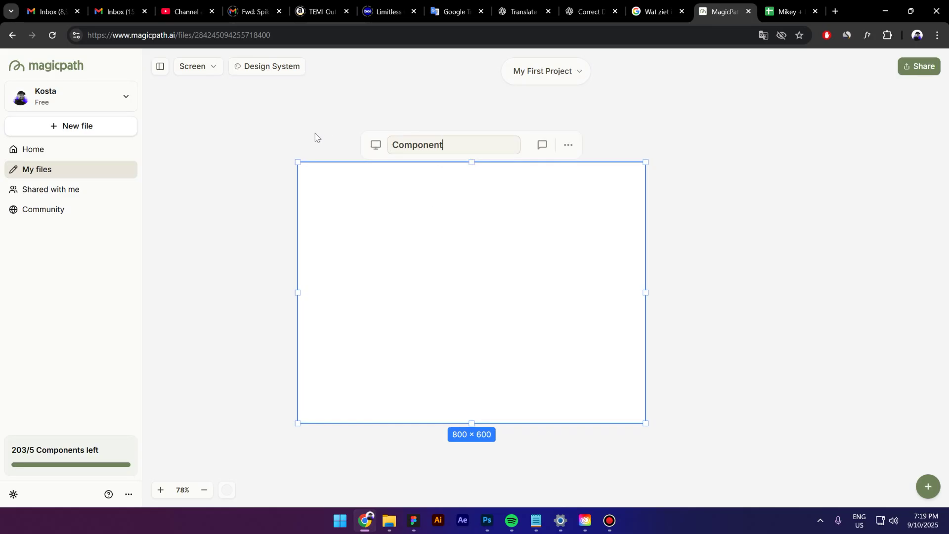
pyautogui.press('Return')
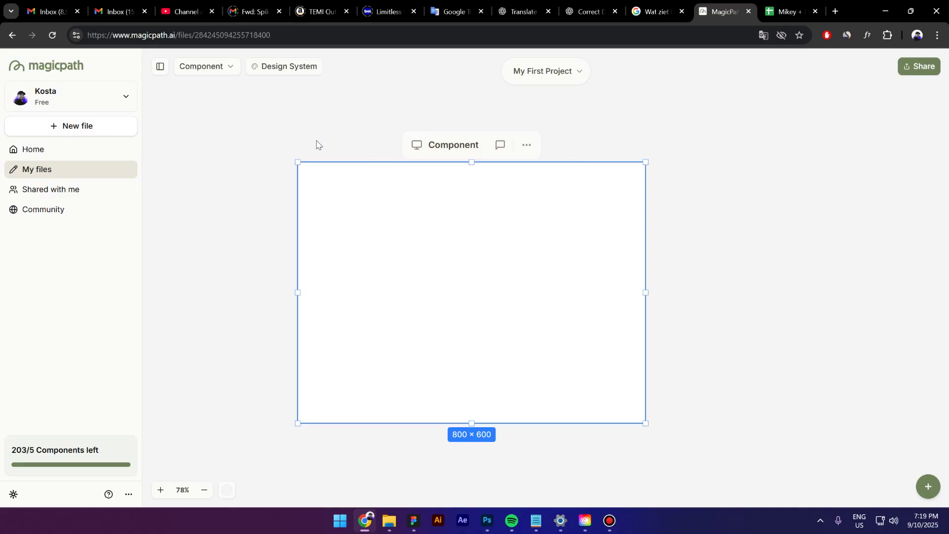
pyautogui.click(242, 223)
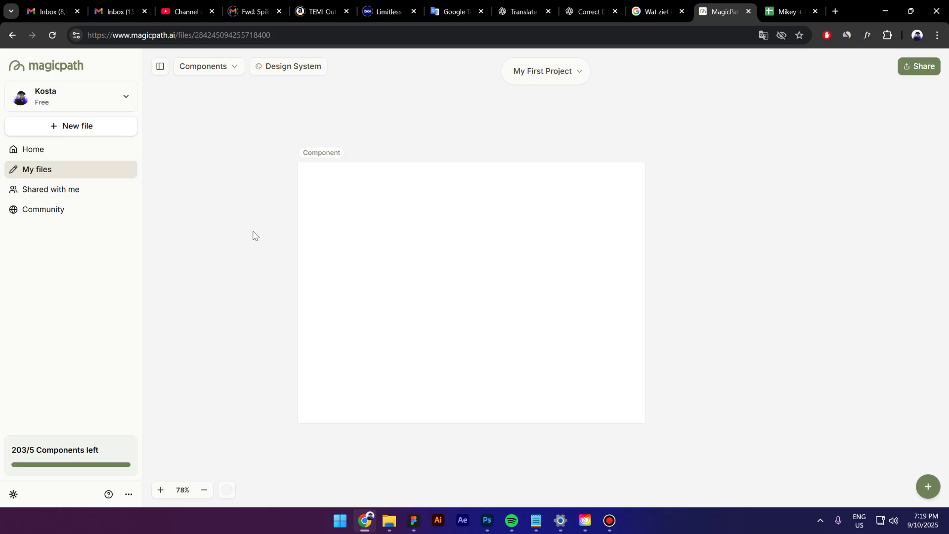
pyautogui.hscroll(10, 598, 202)
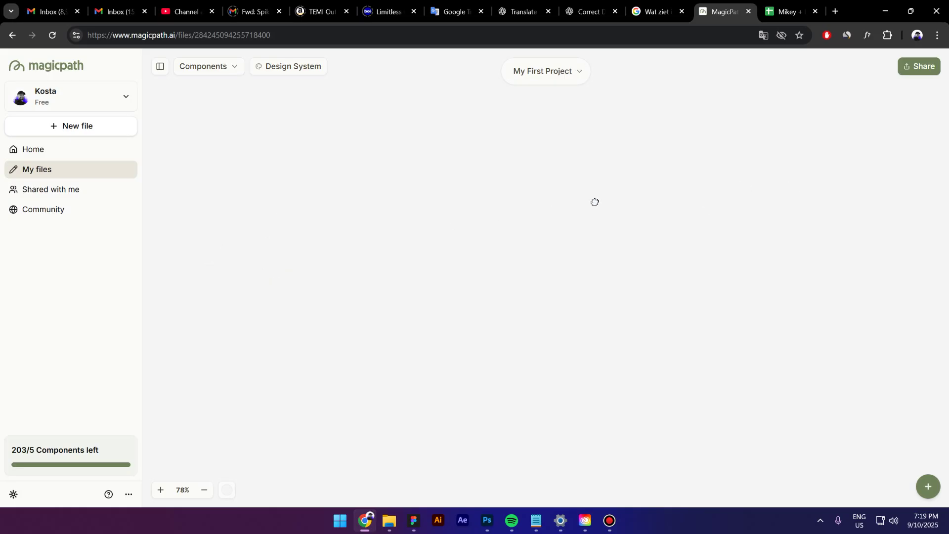
pyautogui.hscroll(-10, 260, 262)
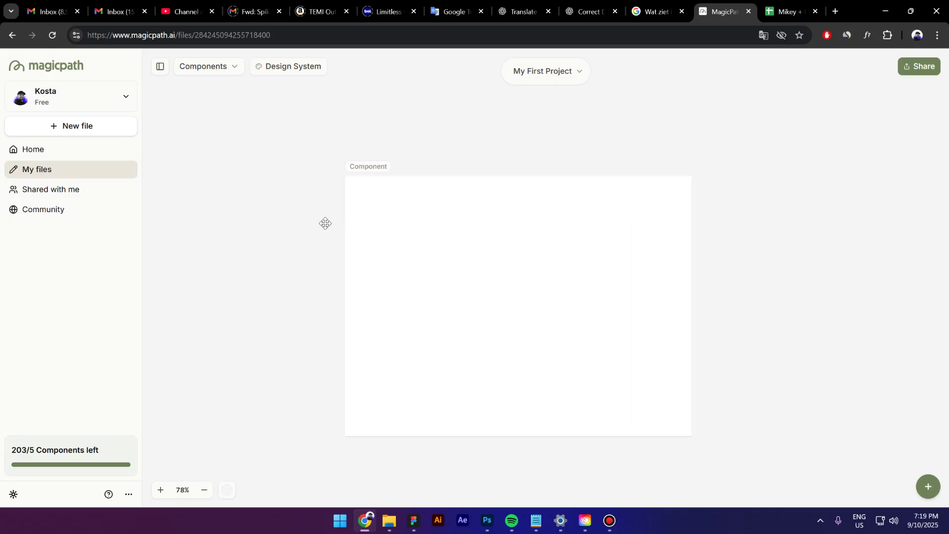
pyautogui.hscroll(2, 324, 223)
pyautogui.hscroll(-1, 472, 225)
pyautogui.click(399, 241)
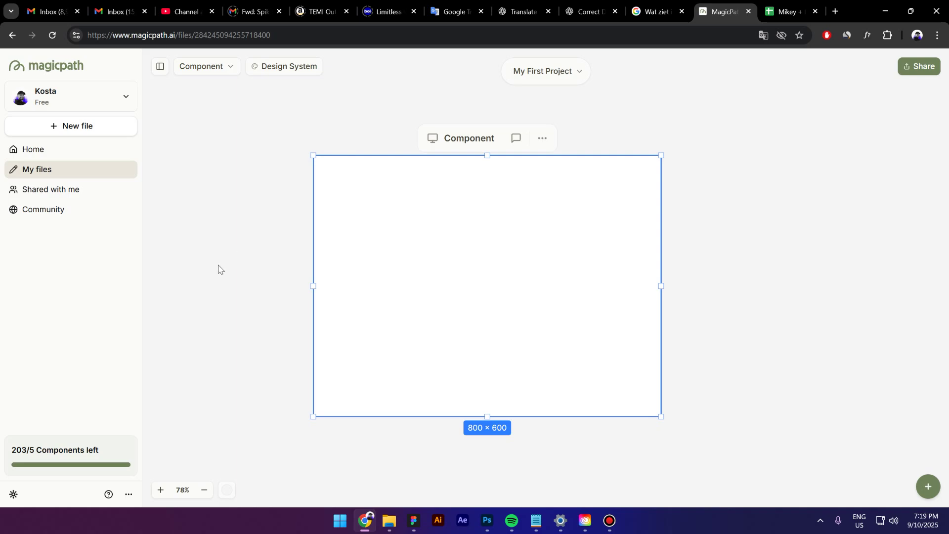
pyautogui.click(160, 491)
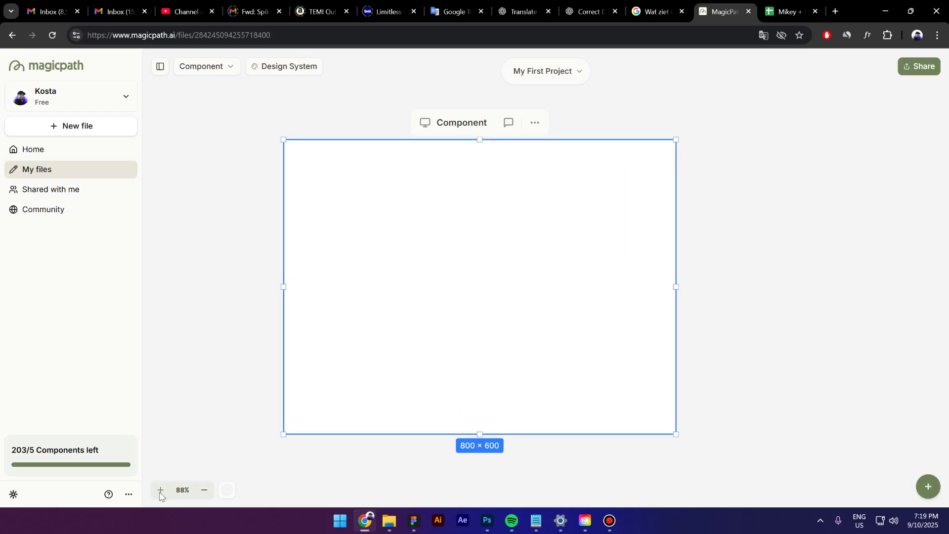
pyautogui.click(204, 490)
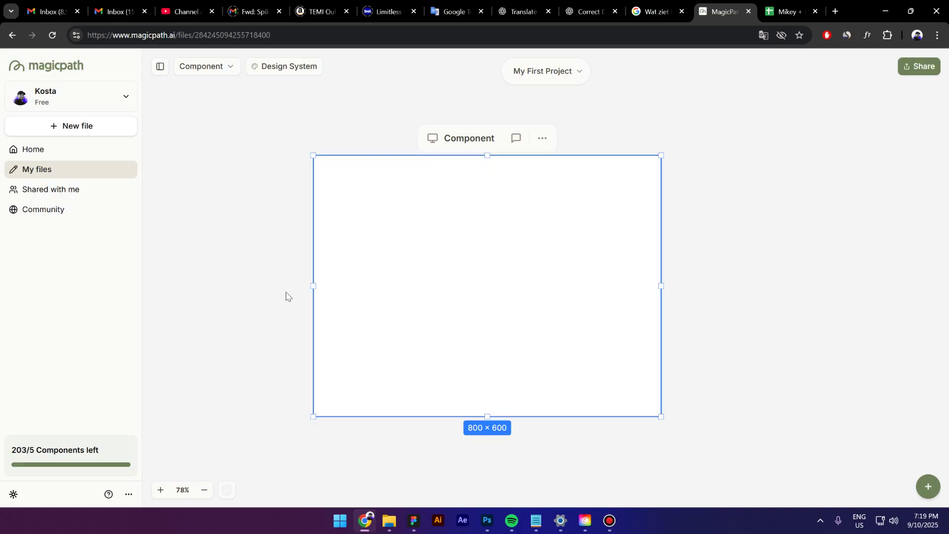
pyautogui.hotkey('ctrl', '-')
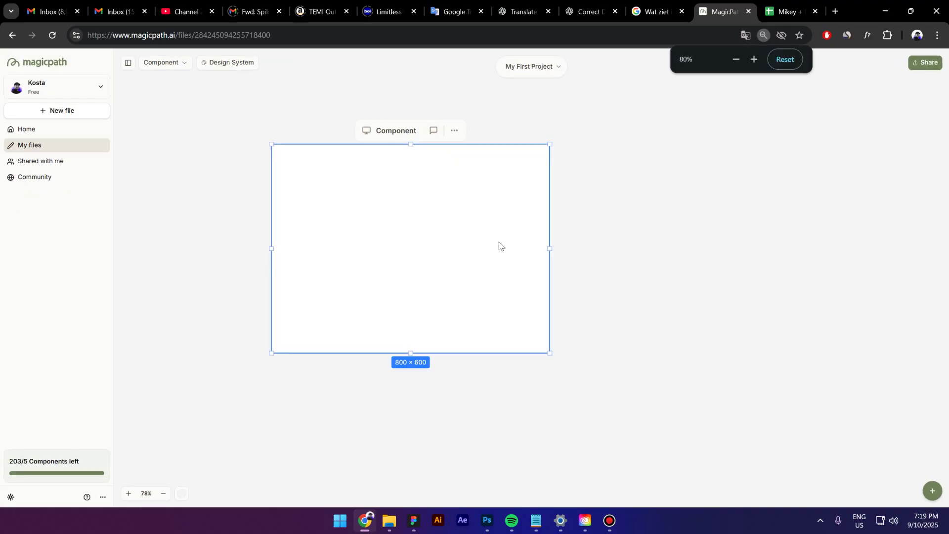
pyautogui.hotkey('ctrl', '-')
pyautogui.hotkey('ctrl', '+')
pyautogui.hotkey('ctrl', '+')
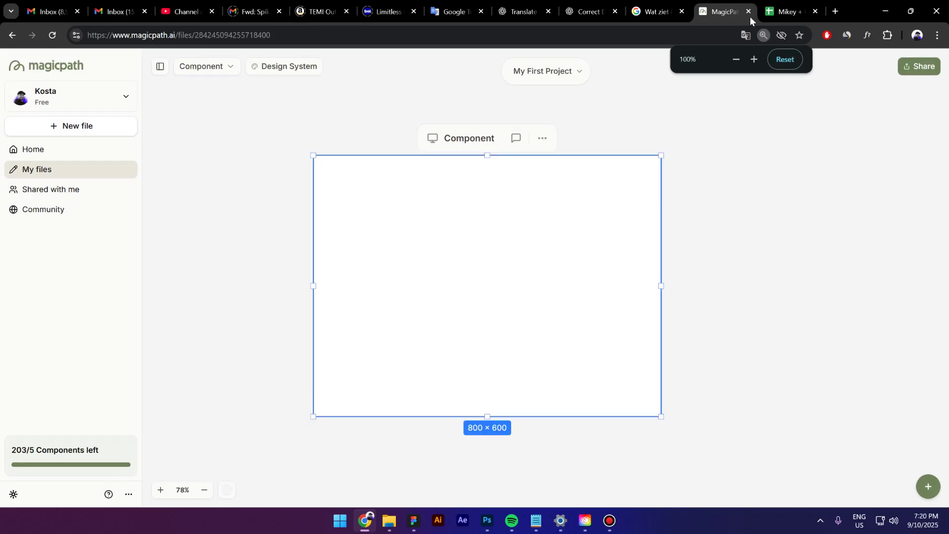
pyautogui.click(695, 252)
pyautogui.scroll(-5, 673, 264)
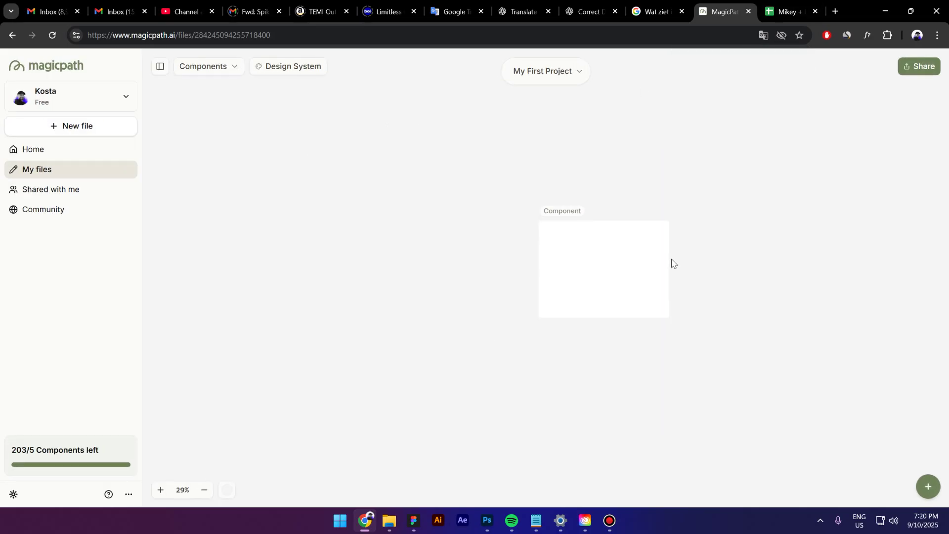
pyautogui.scroll(2, 673, 264)
pyautogui.scroll(2, 647, 257)
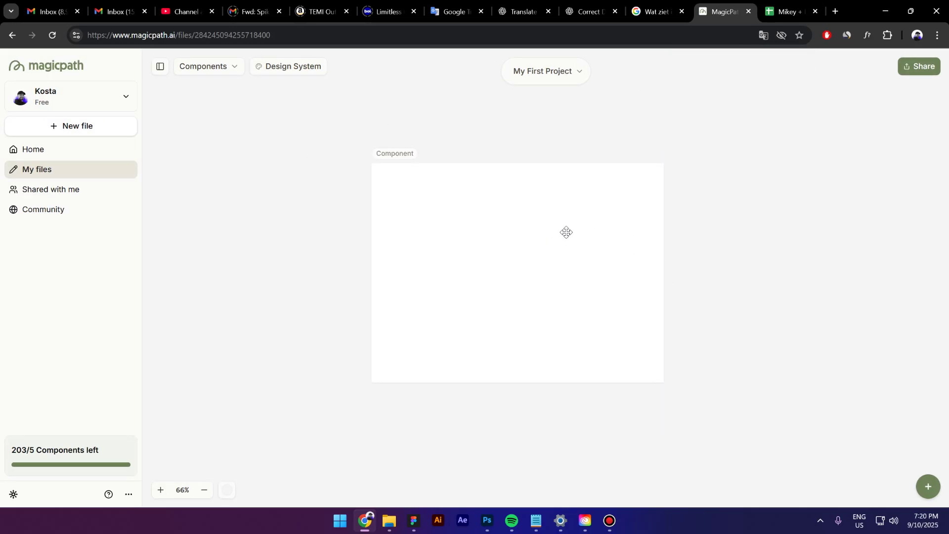
pyautogui.scroll(-2, 563, 238)
pyautogui.scroll(3, 560, 240)
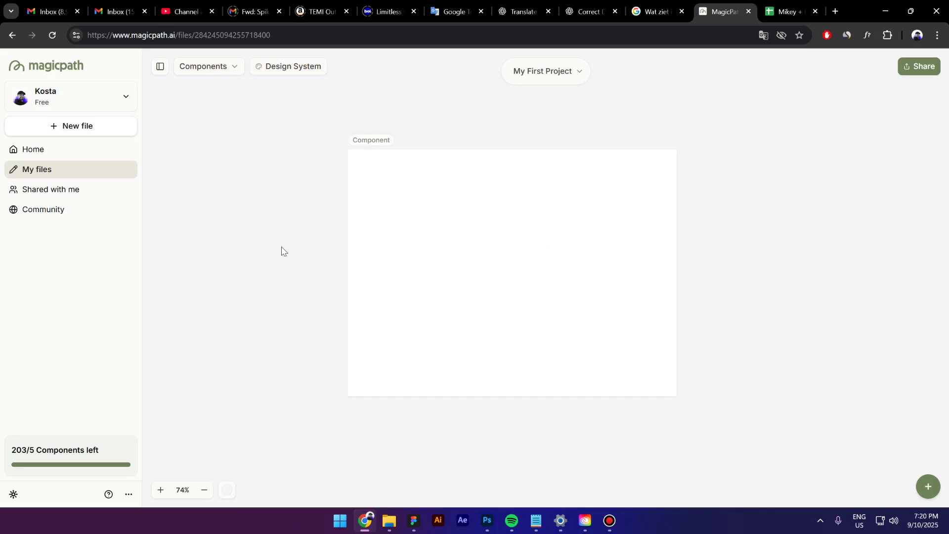
# Open the Component frame's AI chat and draft a request to recreate the Netflix desktop app.
pyautogui.click(372, 141)
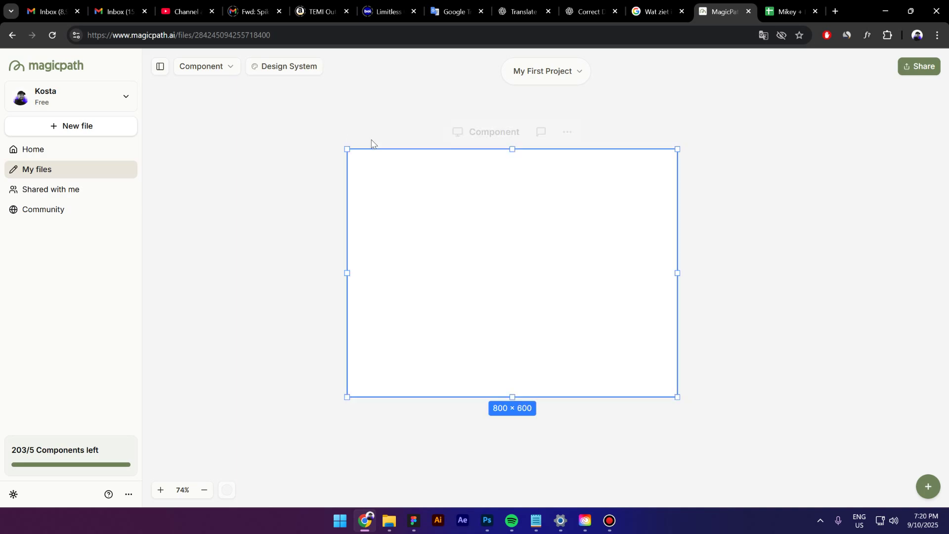
pyautogui.click(539, 133)
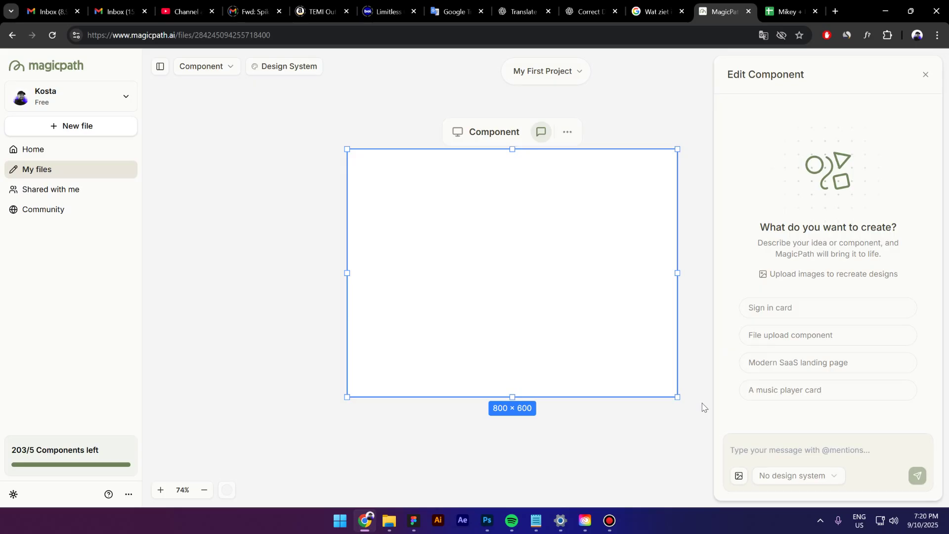
pyautogui.write("let's re")
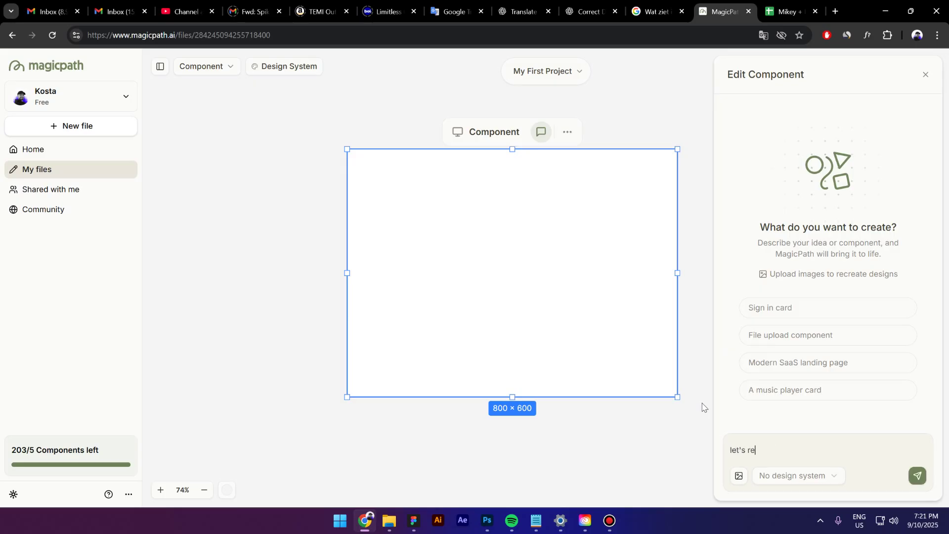
pyautogui.write('create the netflix app fo')
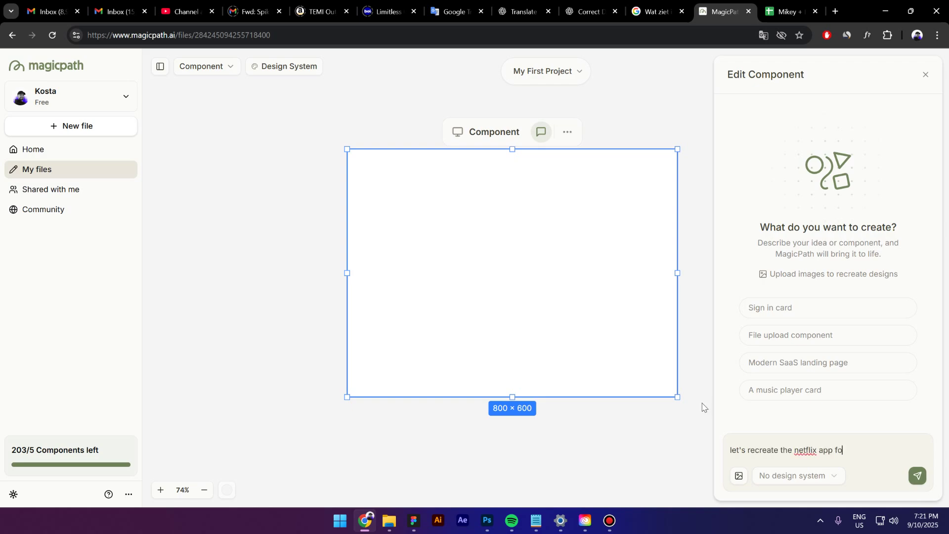
pyautogui.write('r desktop, please let me know wh')
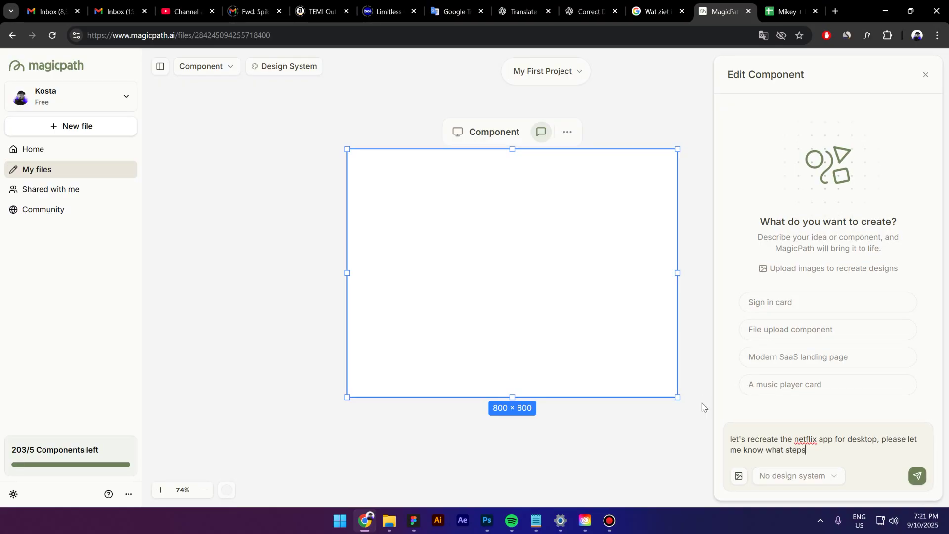
pyautogui.write('at steps w')
# Send the Netflix desktop recreation request, then reply 'ready' to approve the AI's plan.
pyautogui.press('BackSpace')
pyautogui.write('should we follow?')
pyautogui.click(915, 475)
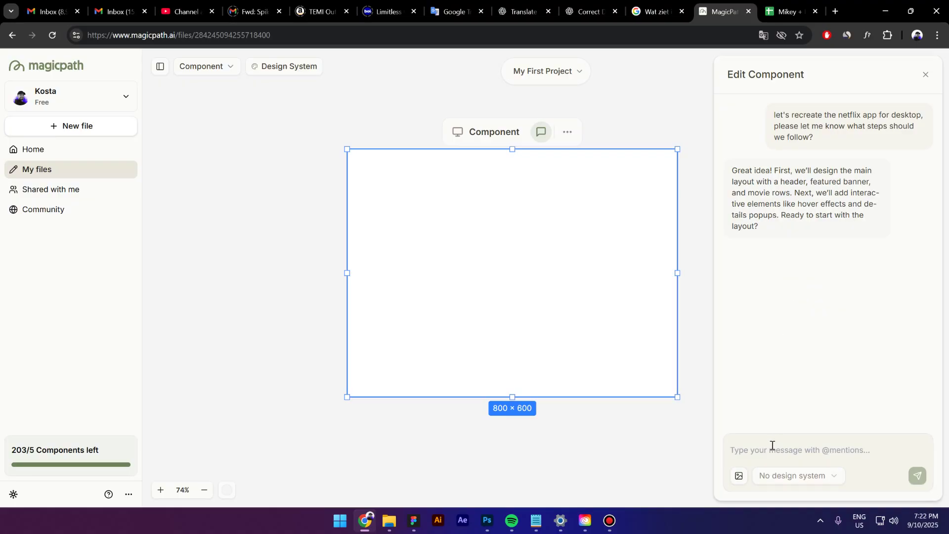
pyautogui.write('ready')
pyautogui.press('Return')
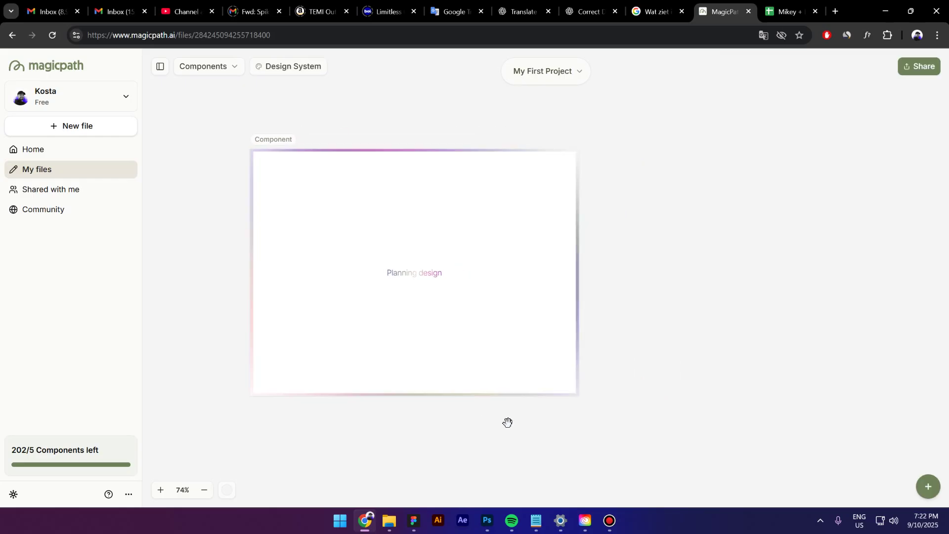
pyautogui.click(286, 146)
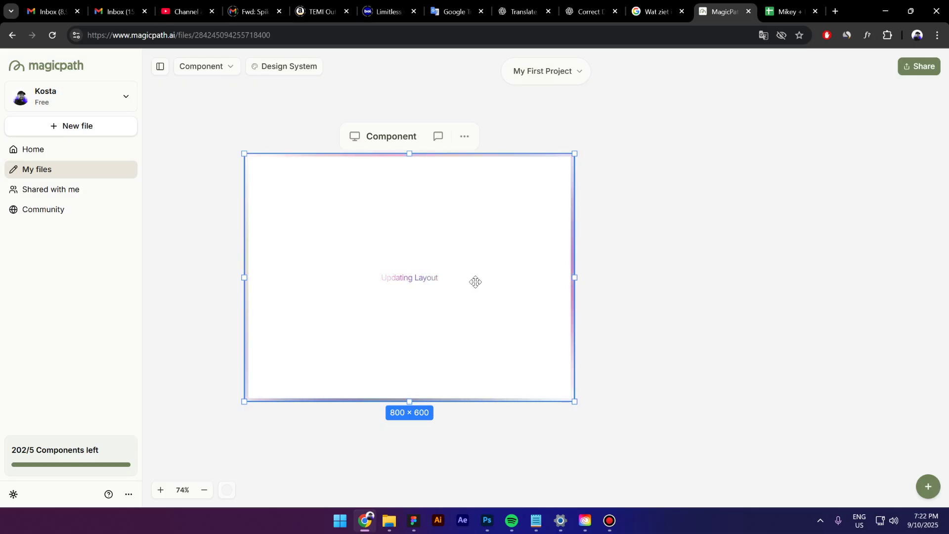
# Add a new blank Component 2 and place it right of the Netflix frame.
pyautogui.click(928, 487)
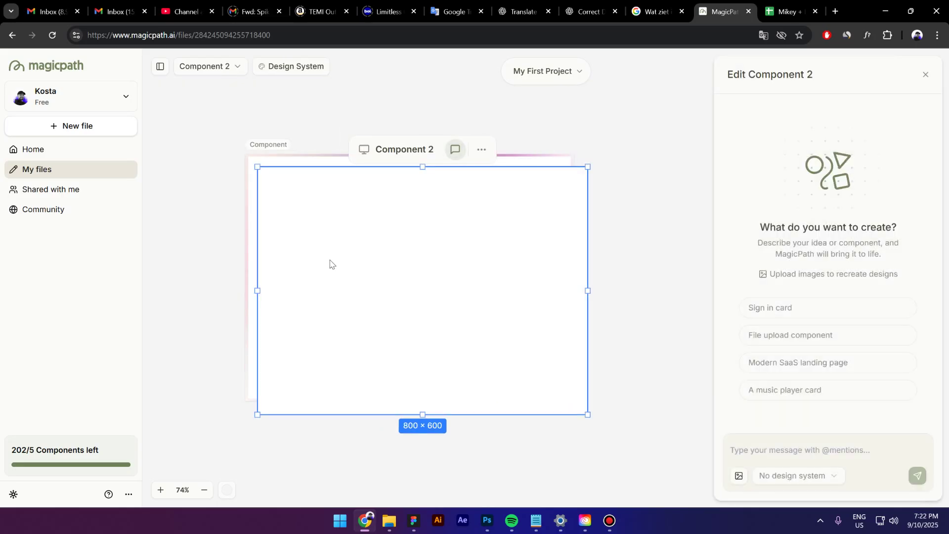
pyautogui.click(391, 174)
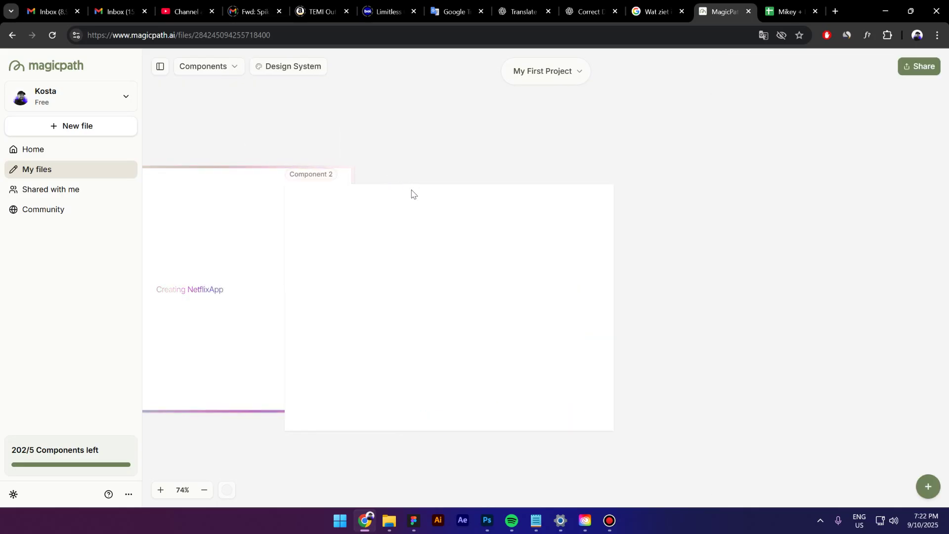
pyautogui.moveTo(414, 174); pyautogui.dragTo(537, 151)
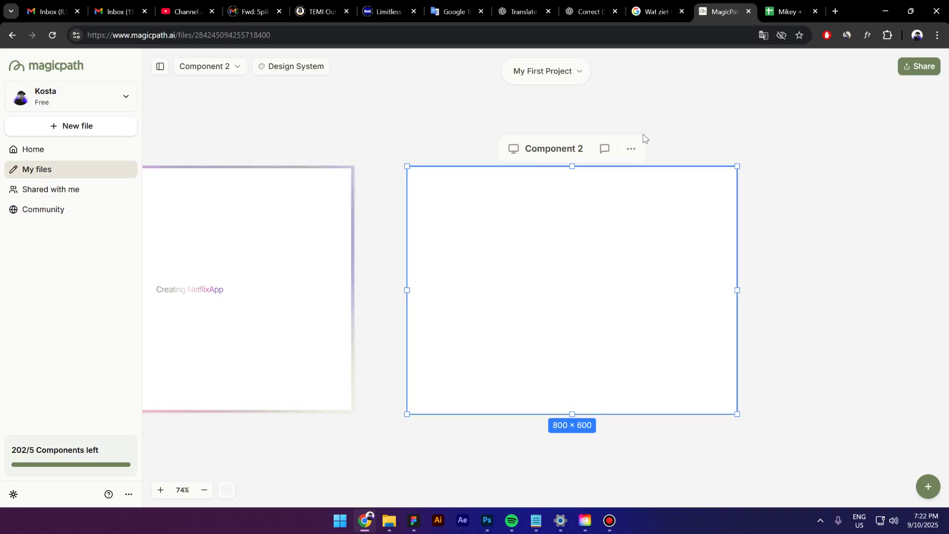
# Ask Component 2's AI chat to 'Create a design tool similar to figma'.
pyautogui.click(609, 149)
pyautogui.click(811, 450)
pyautogui.write('C')
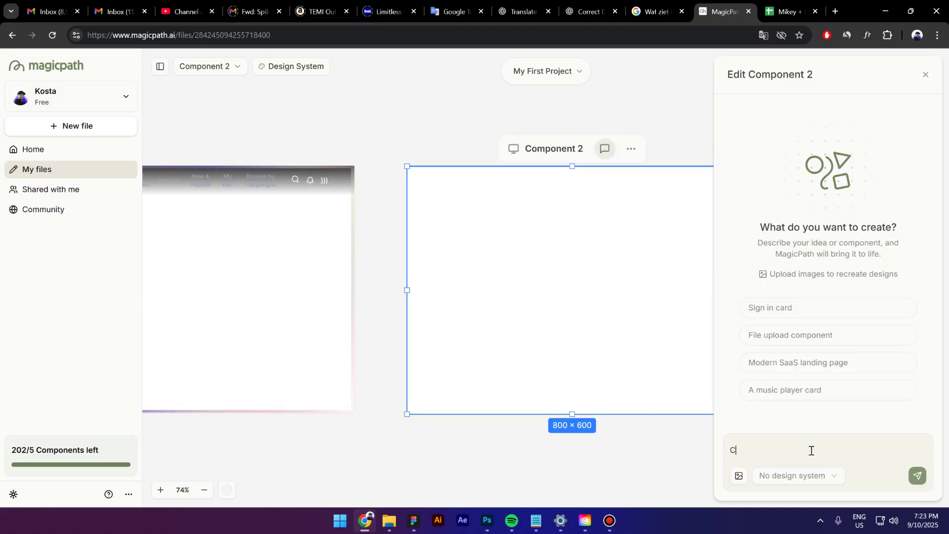
pyautogui.write('reate a')
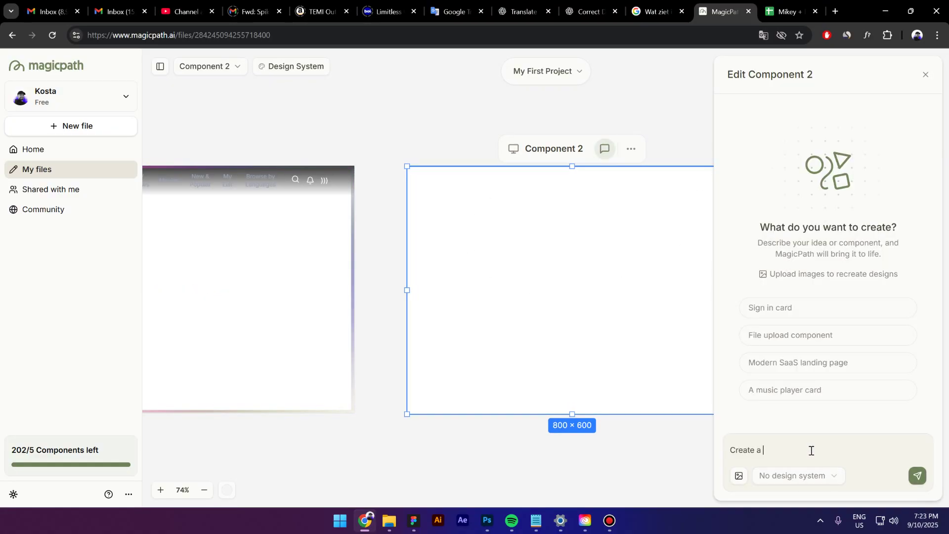
pyautogui.write(' design too')
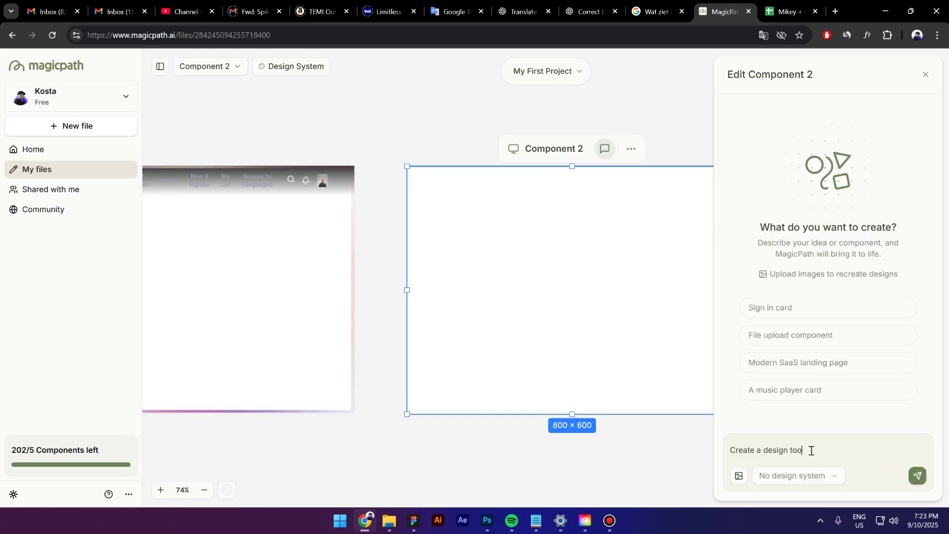
pyautogui.write('l similar t')
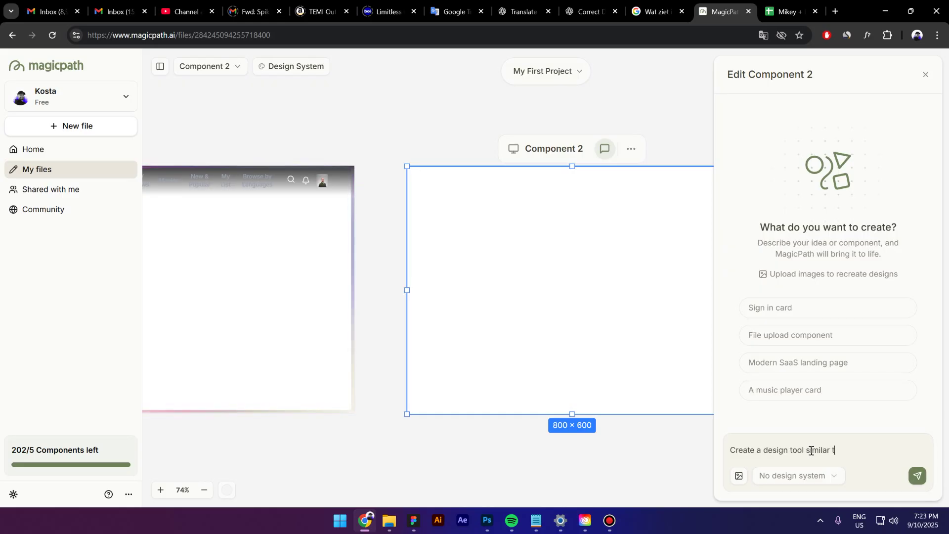
pyautogui.write('o fi')
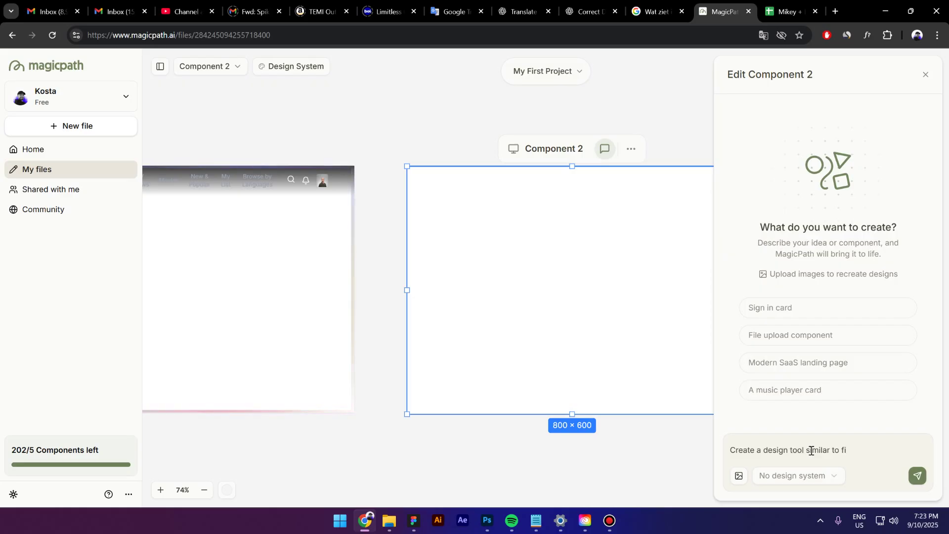
pyautogui.write('gma')
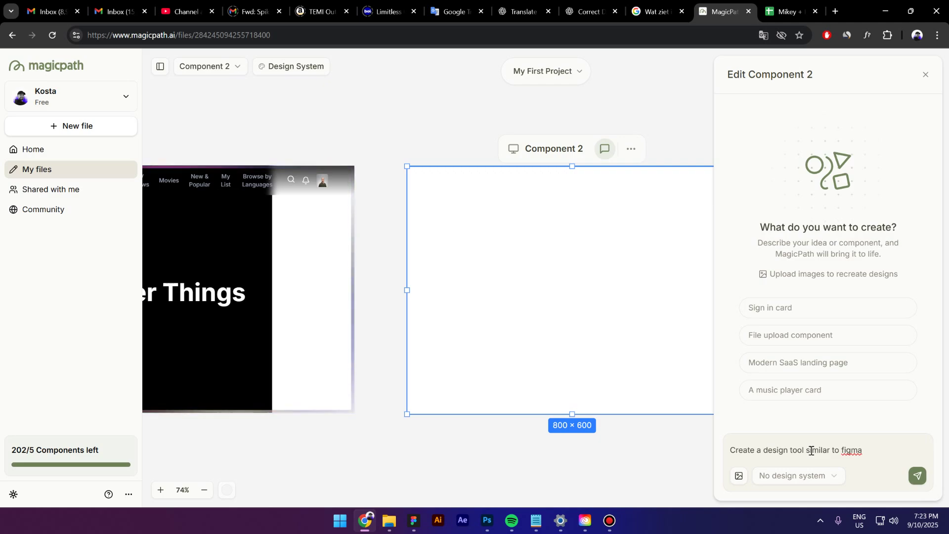
pyautogui.press('Return')
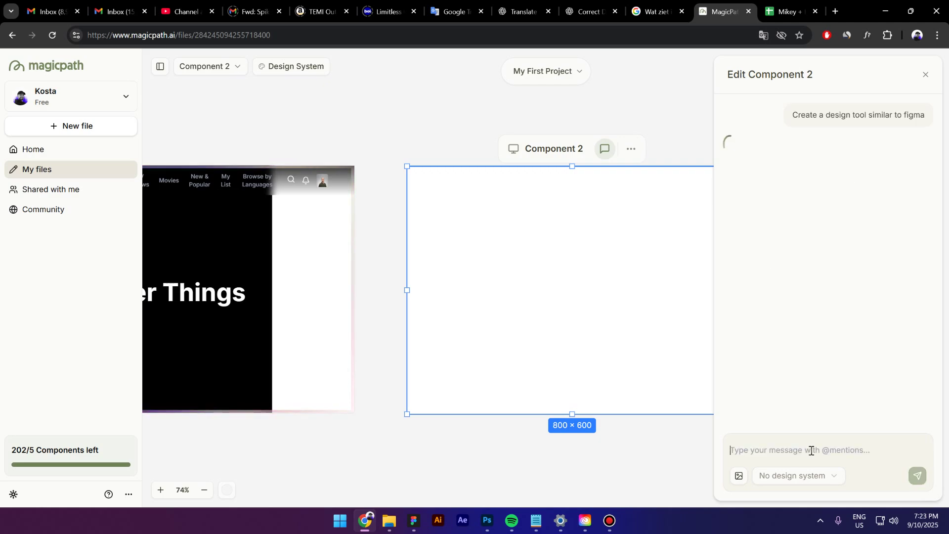
pyautogui.click(380, 454)
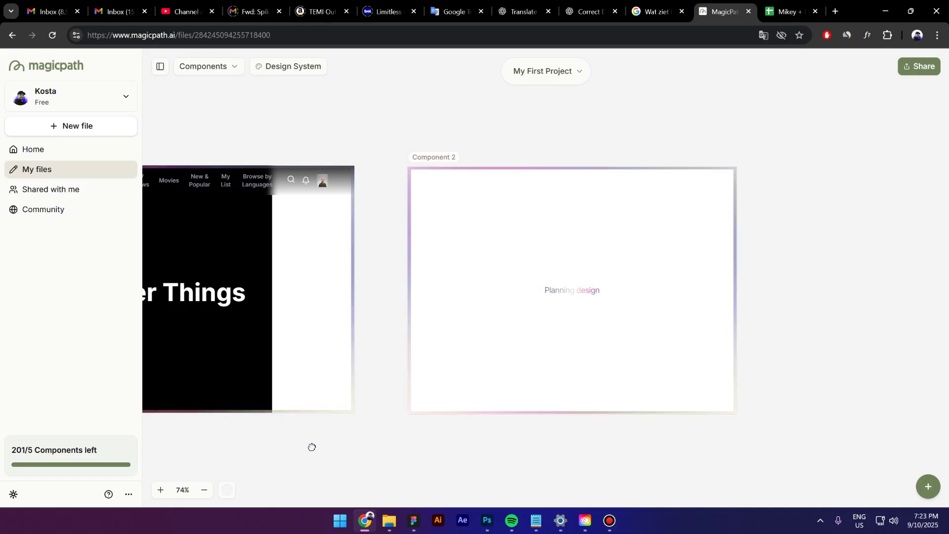
# Move the Netflix component left and select the finished Netflix Desktop App frame.
pyautogui.moveTo(334, 97); pyautogui.dragTo(207, 109)
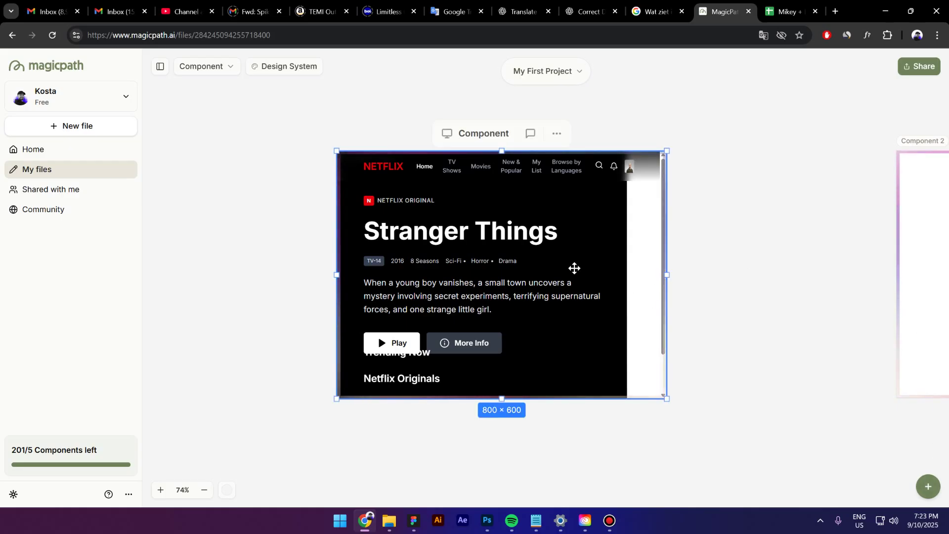
pyautogui.click(531, 140)
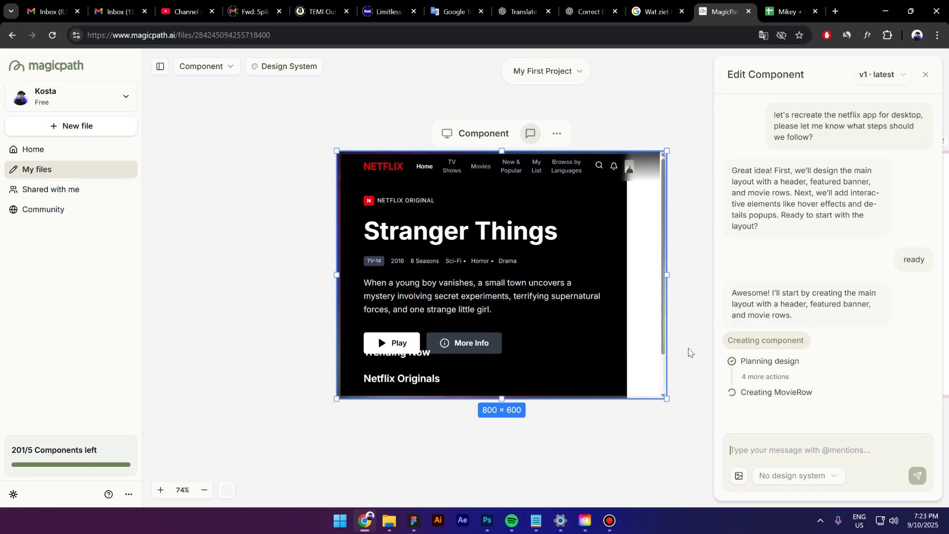
pyautogui.click(498, 213)
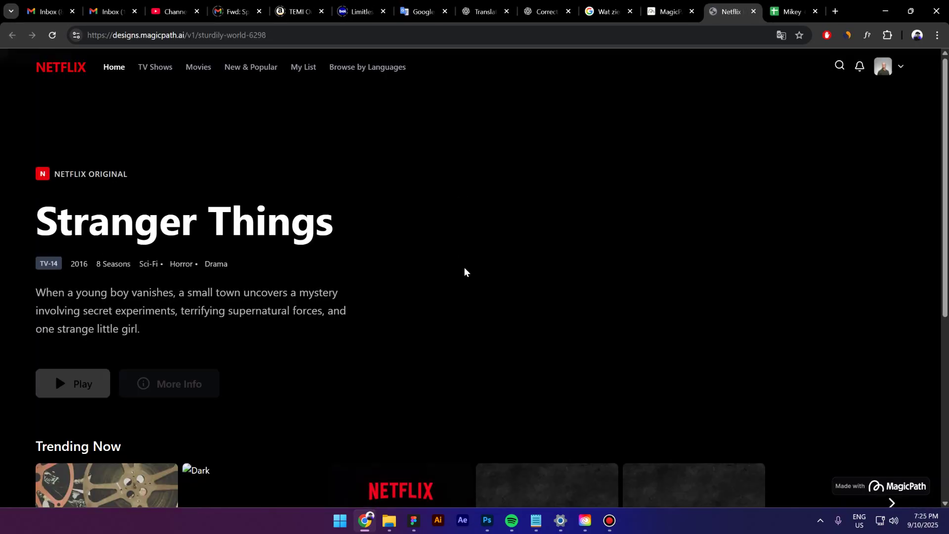
# Scroll through the Netflix prototype's home page and test selecting the Trending Now heading.
pyautogui.scroll(-5, 483, 269)
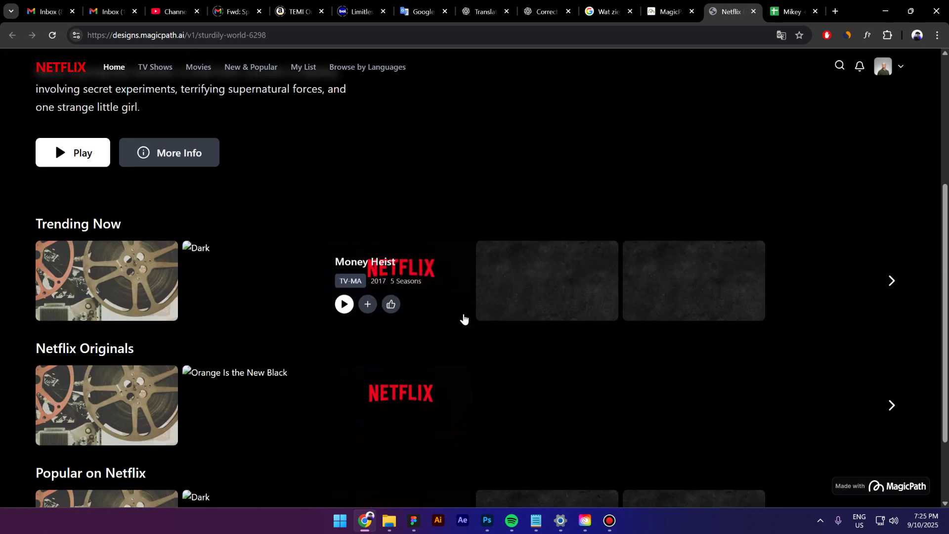
pyautogui.scroll(-2, 269, 364)
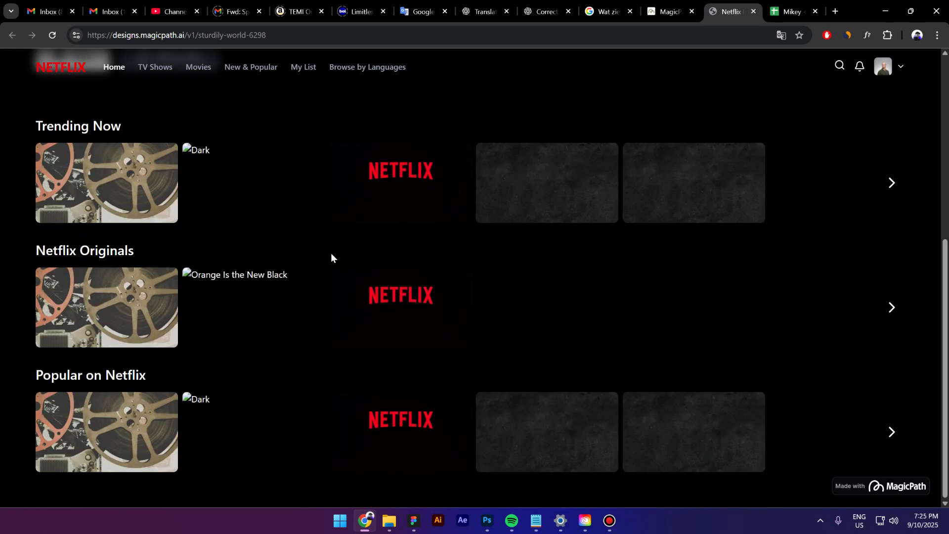
pyautogui.scroll(2, 330, 256)
pyautogui.scroll(2, 565, 306)
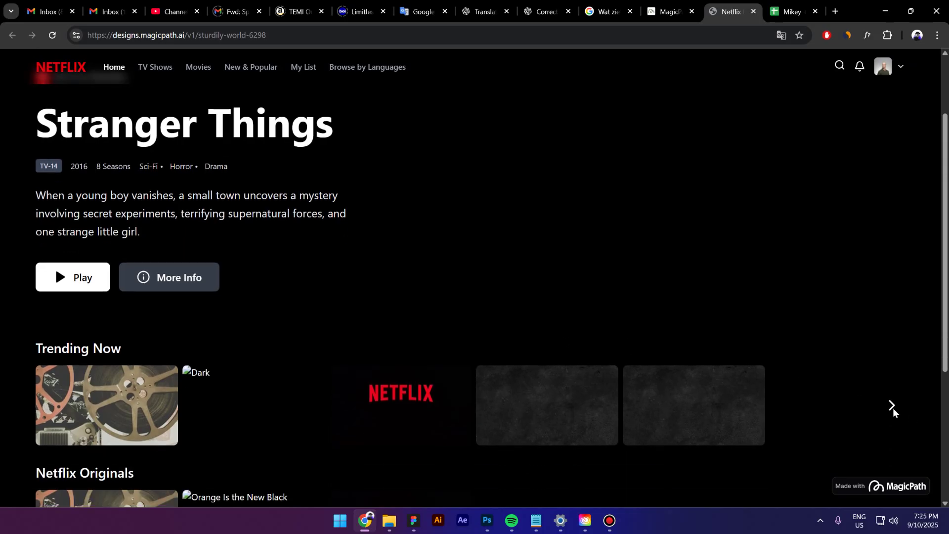
pyautogui.scroll(-2, 504, 294)
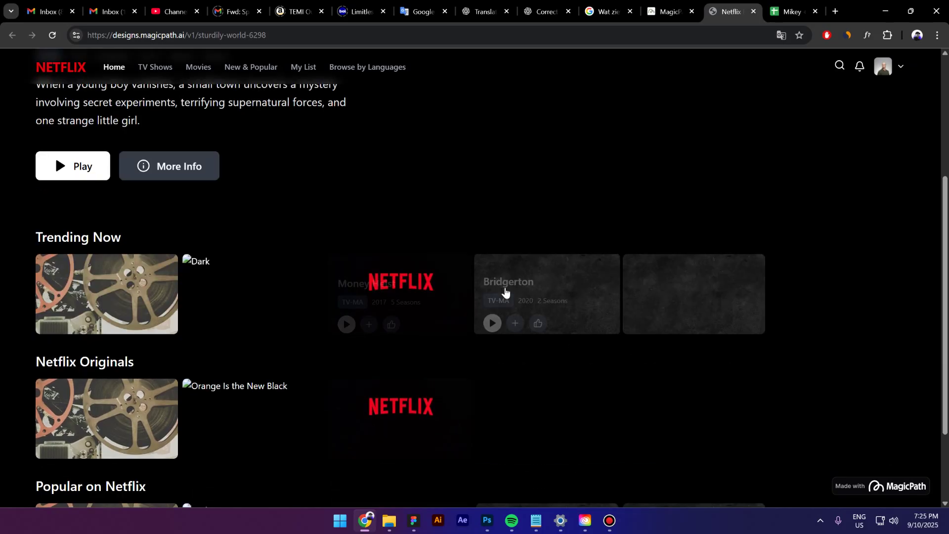
pyautogui.tripleClick(339, 176)
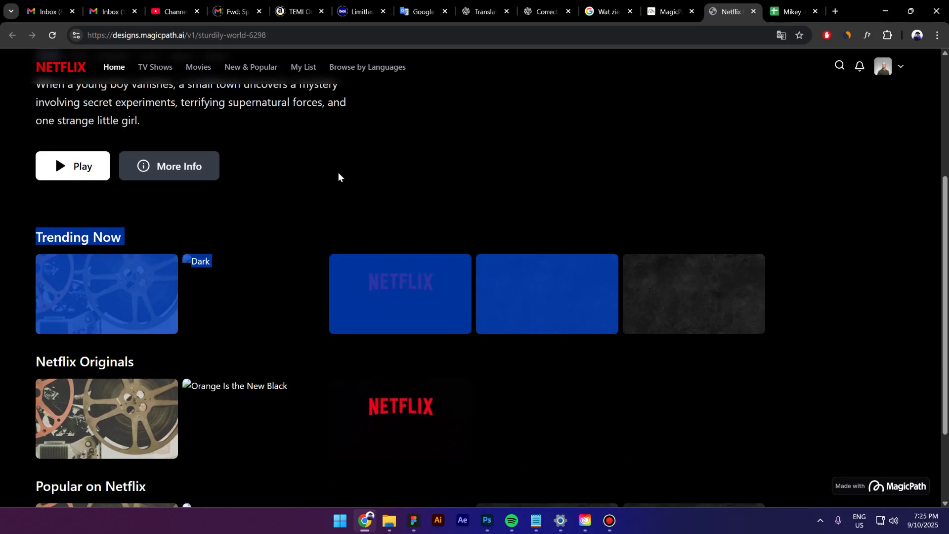
pyautogui.scroll(3, 331, 183)
pyautogui.click(200, 179)
# Switch through TV Shows, Movies, New & Popular, Browse by Languages and back to Home.
pyautogui.click(154, 67)
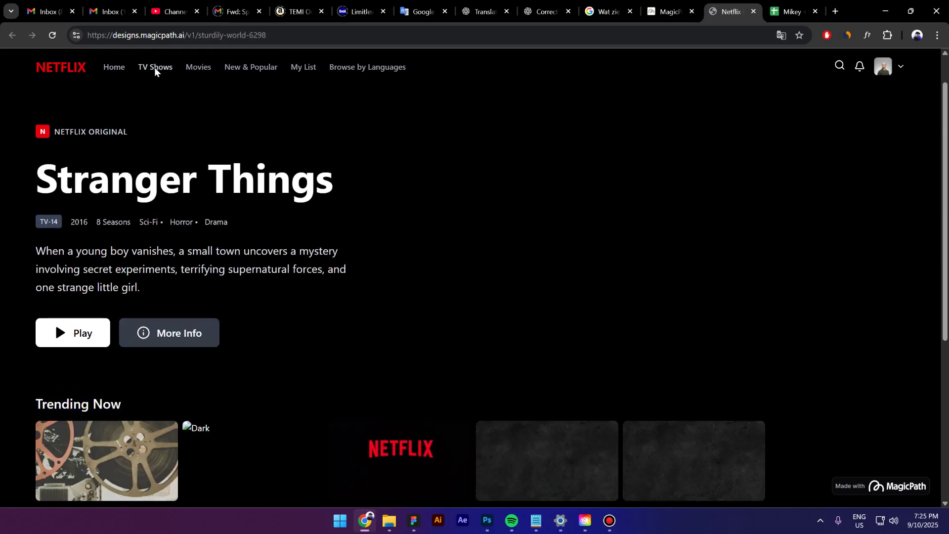
pyautogui.click(199, 67)
pyautogui.click(251, 67)
pyautogui.click(372, 68)
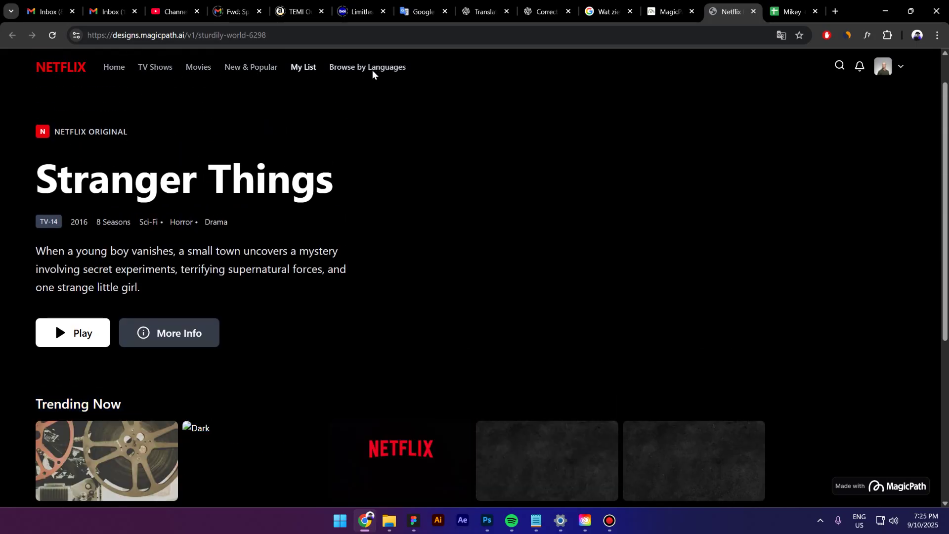
pyautogui.click(242, 69)
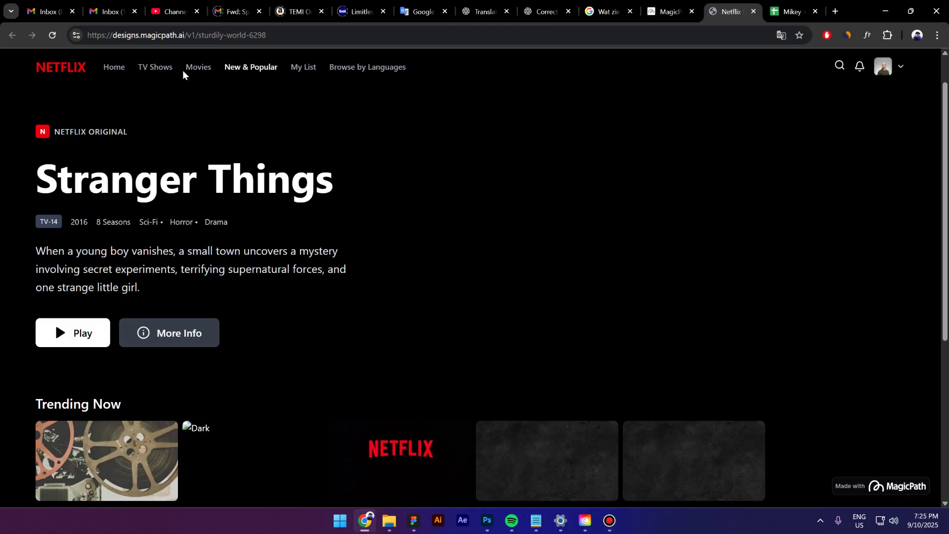
pyautogui.click(198, 68)
pyautogui.click(157, 68)
pyautogui.click(114, 68)
# Open the profile menu, then try Play on Stranger Things and close its details pop-up.
pyautogui.click(888, 70)
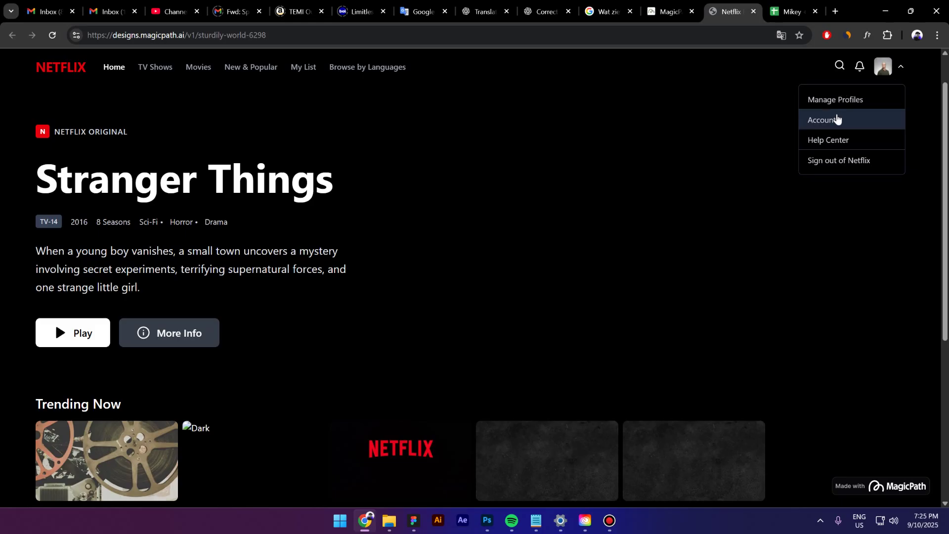
pyautogui.scroll(-5, 475, 285)
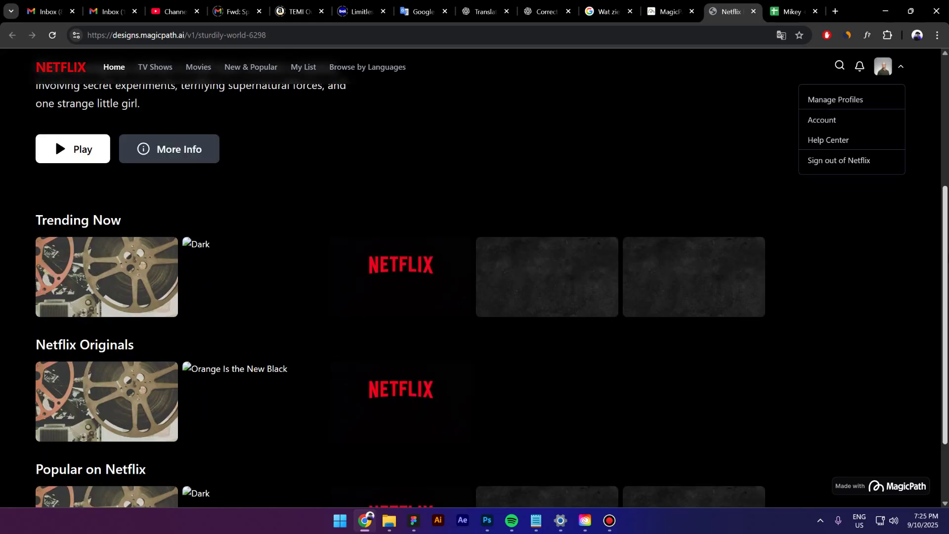
pyautogui.scroll(5, 210, 231)
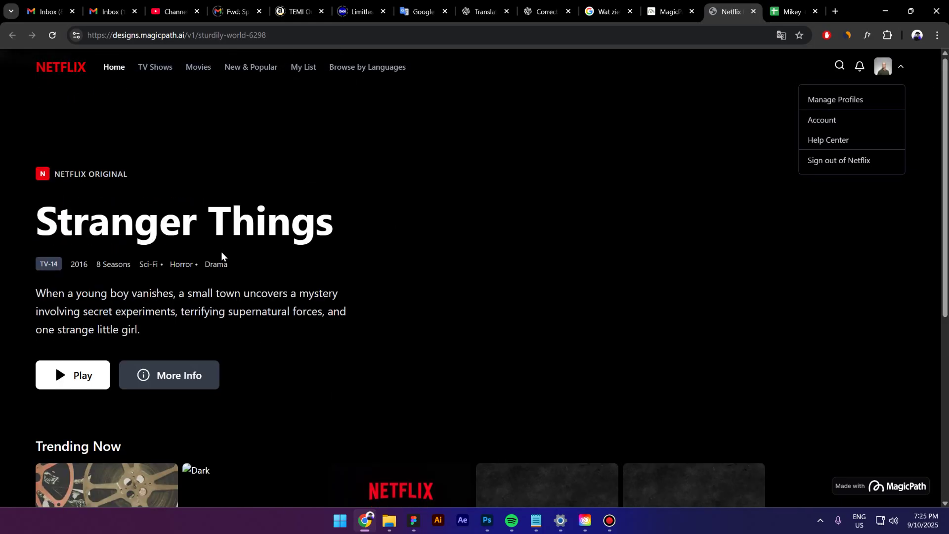
pyautogui.scroll(-2, 276, 205)
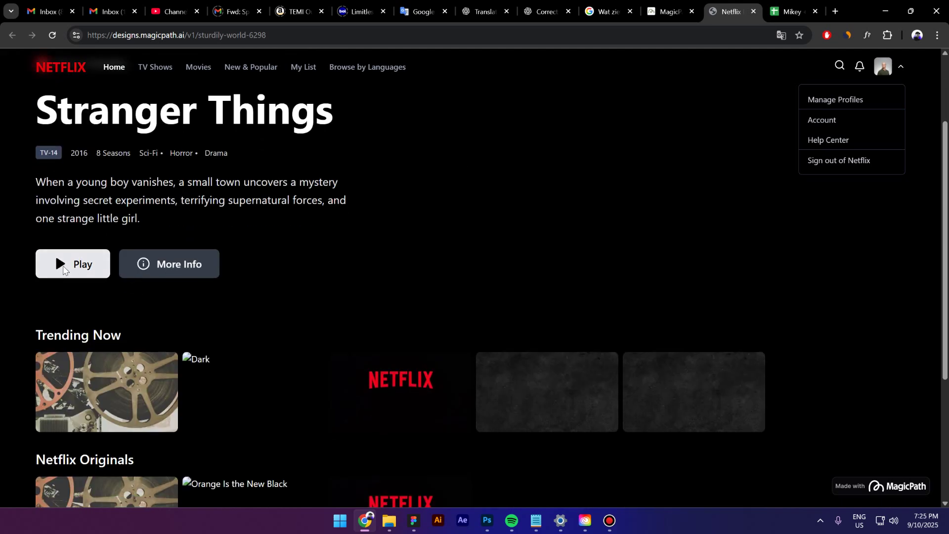
pyautogui.click(60, 267)
pyautogui.click(68, 278)
pyautogui.click(67, 273)
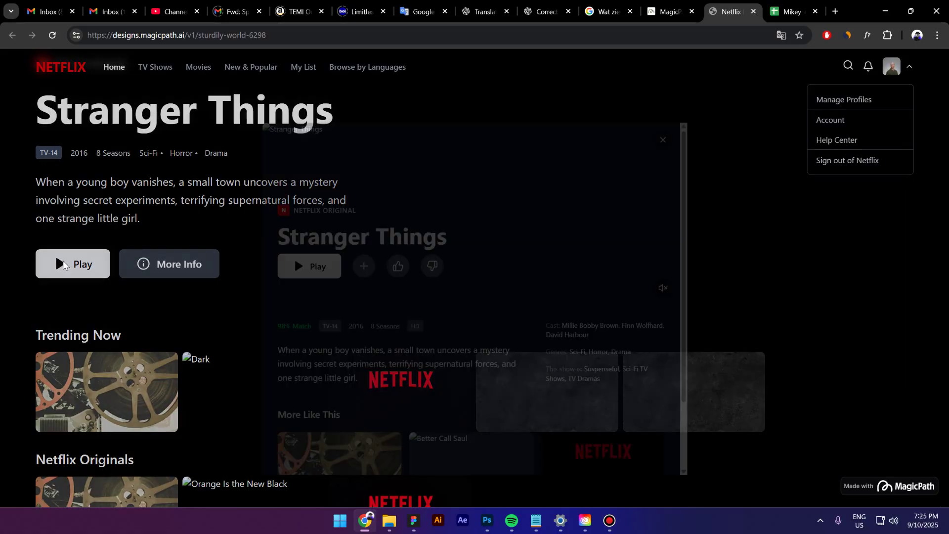
pyautogui.scroll(-2, 420, 242)
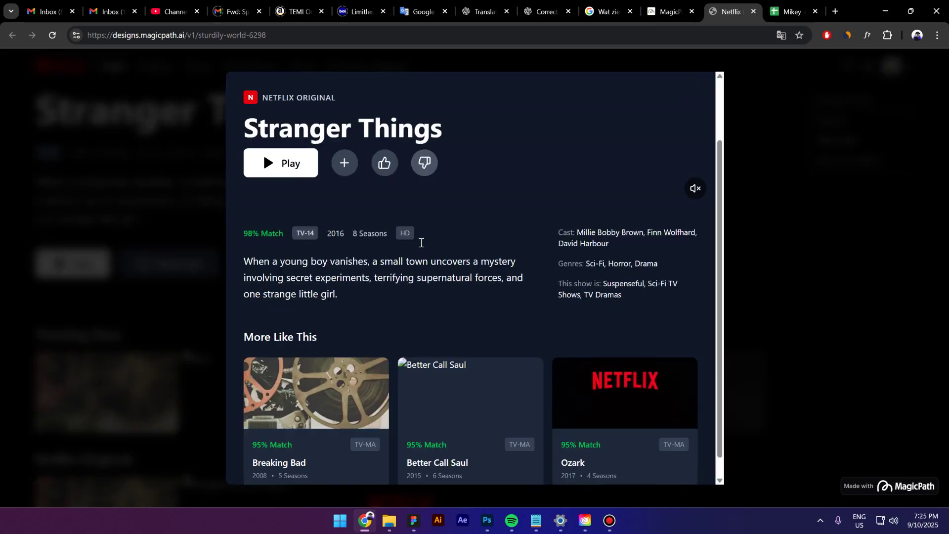
pyautogui.scroll(2, 420, 252)
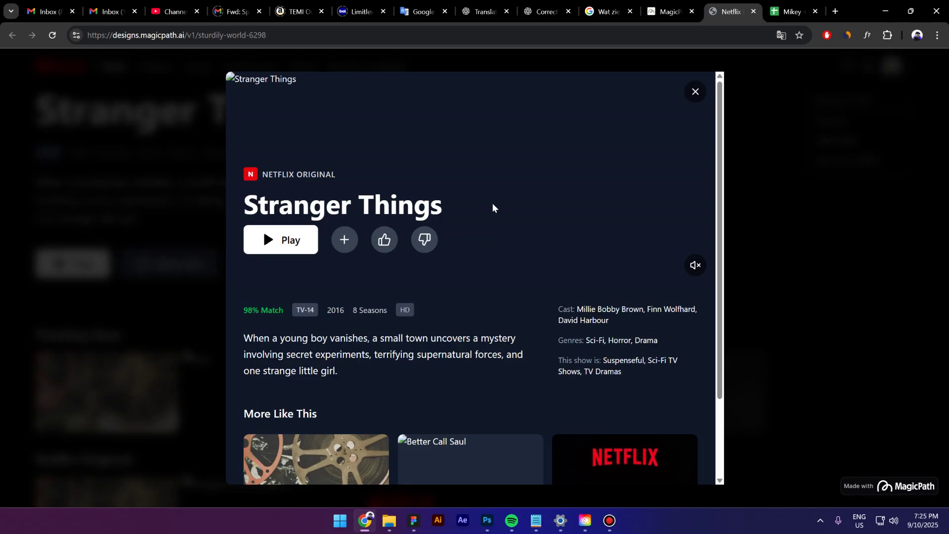
pyautogui.scroll(-2, 506, 250)
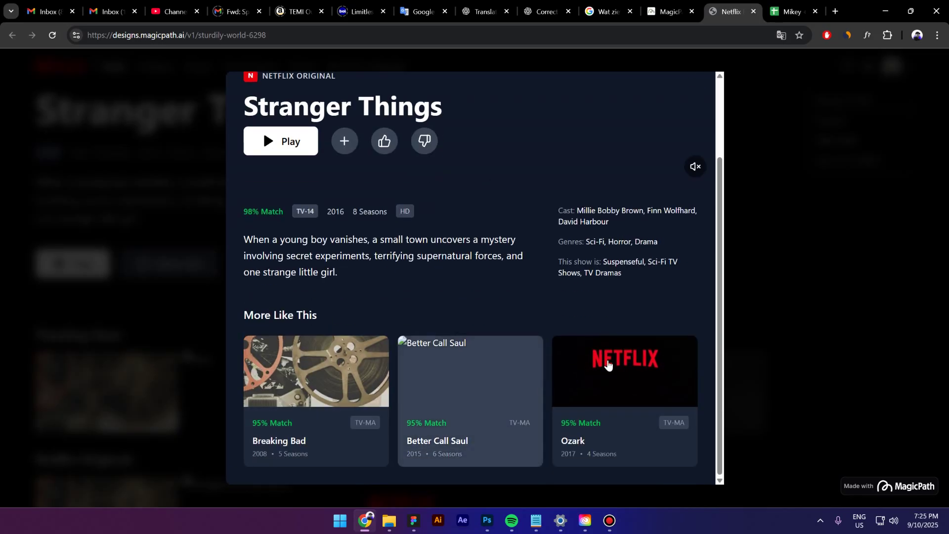
pyautogui.scroll(1, 336, 390)
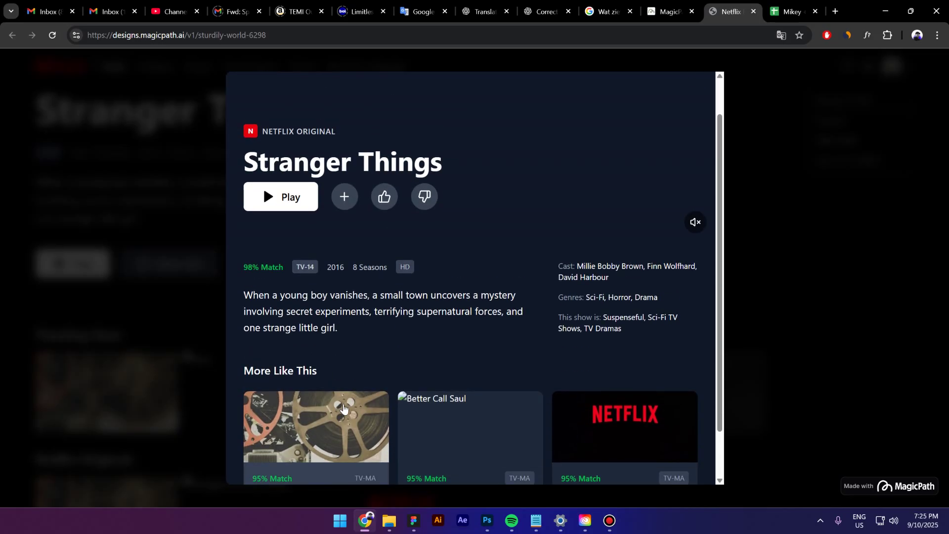
pyautogui.scroll(-1, 334, 368)
pyautogui.scroll(1, 553, 326)
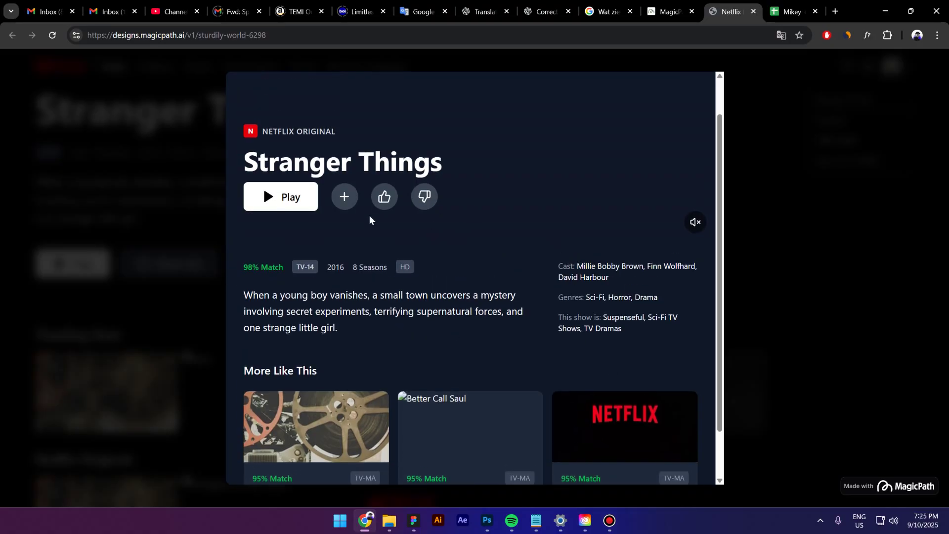
pyautogui.click(760, 115)
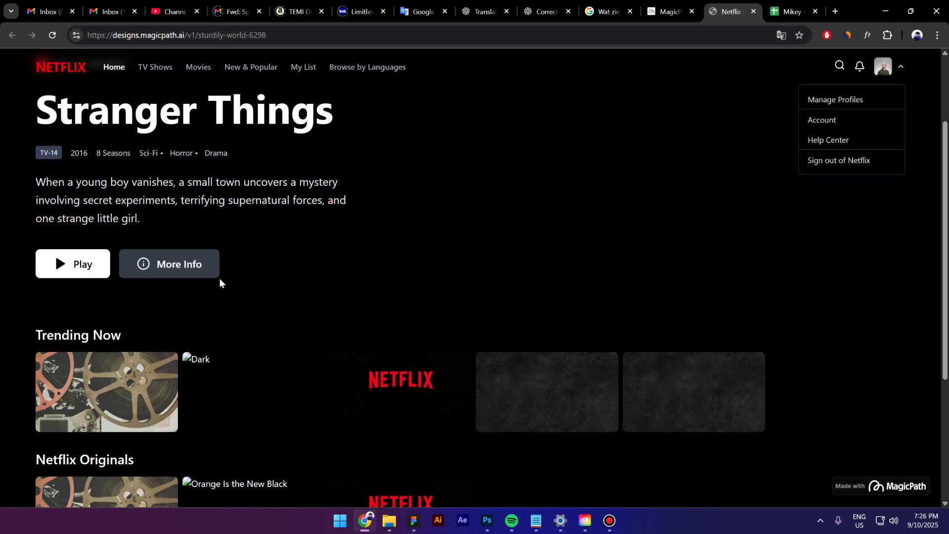
pyautogui.click(198, 274)
pyautogui.click(153, 304)
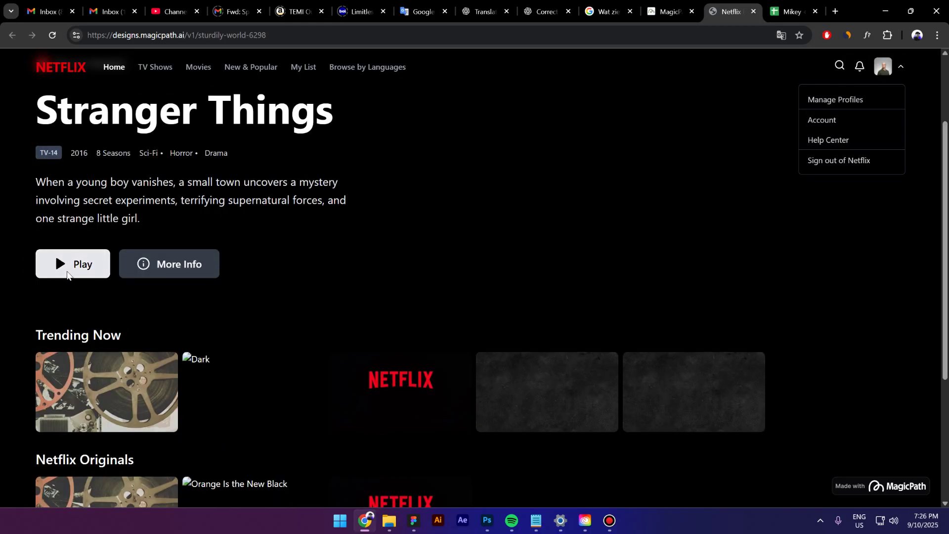
pyautogui.click(143, 273)
pyautogui.click(150, 291)
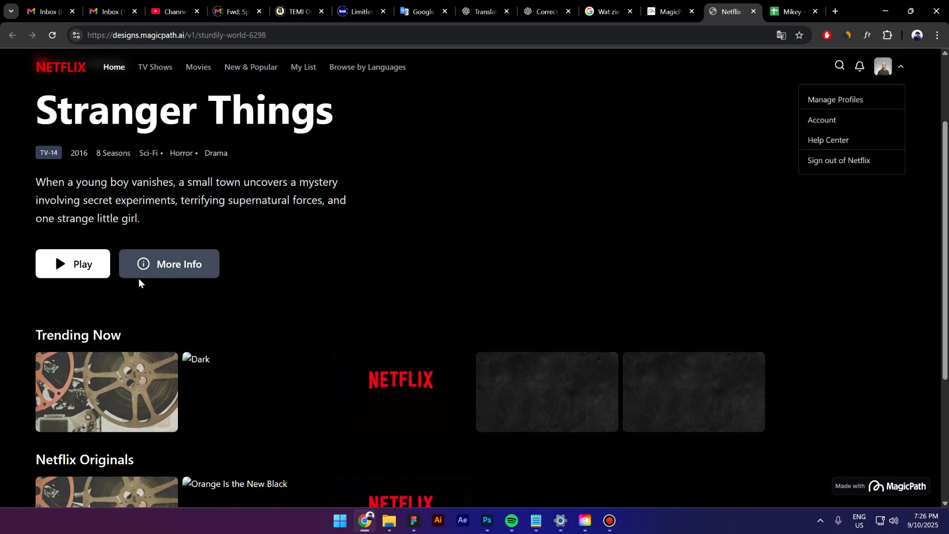
pyautogui.click(189, 265)
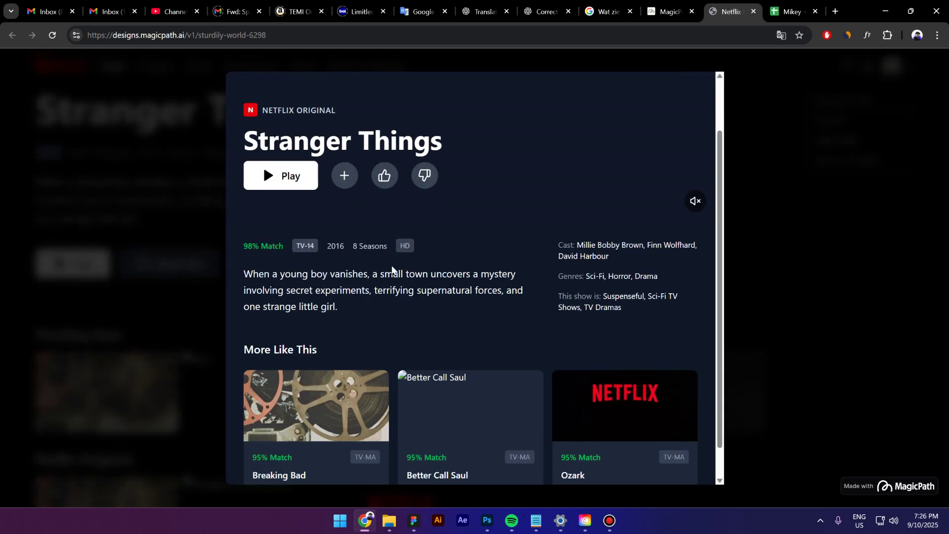
pyautogui.scroll(-1, 392, 270)
pyautogui.scroll(2, 391, 271)
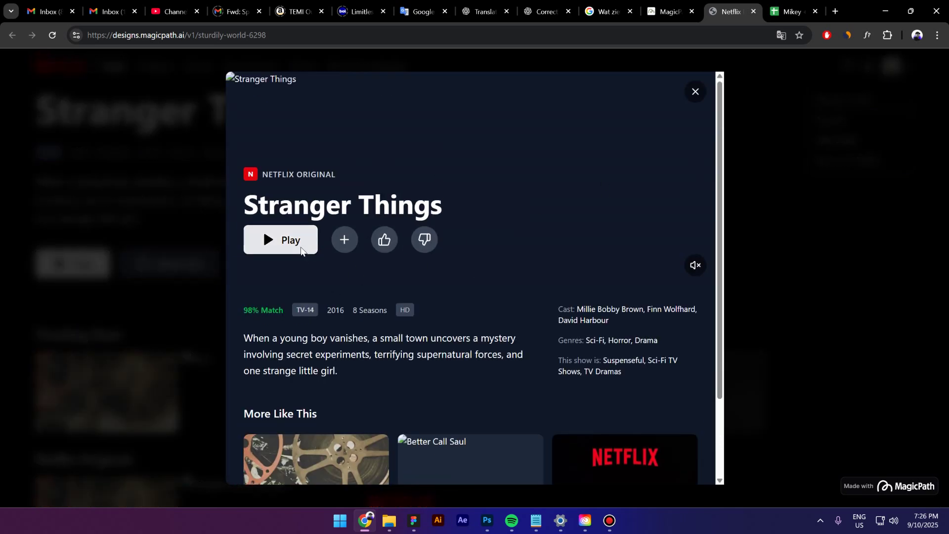
pyautogui.click(818, 276)
pyautogui.scroll(-3, 224, 289)
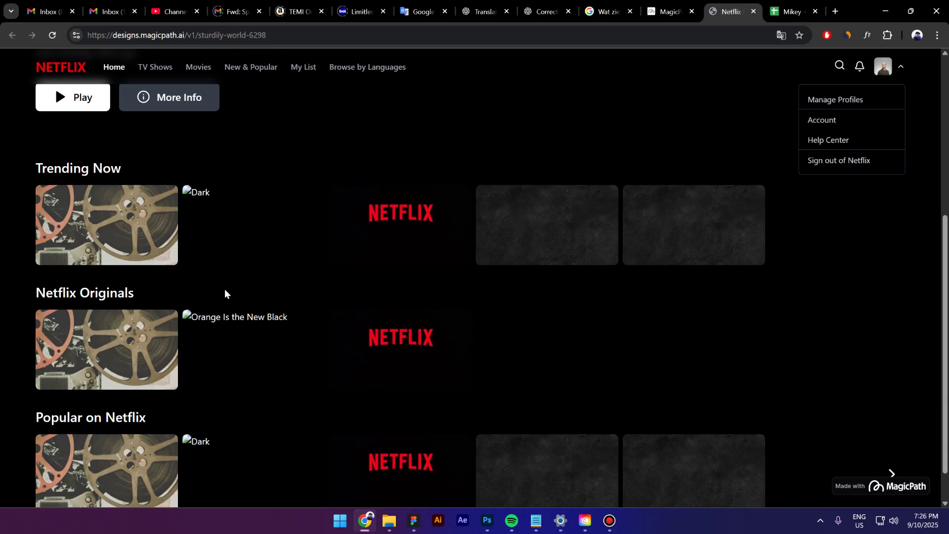
pyautogui.scroll(3, 224, 288)
pyautogui.click(69, 268)
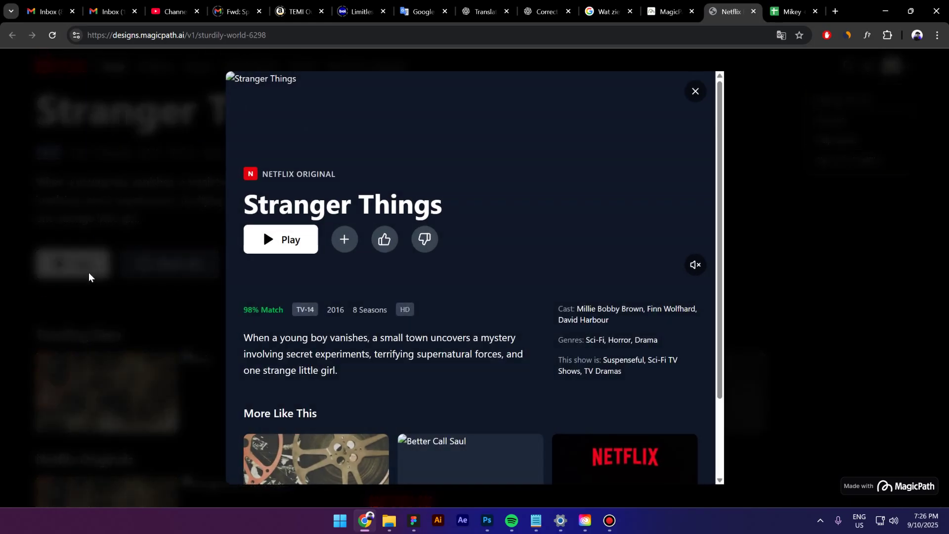
pyautogui.click(88, 272)
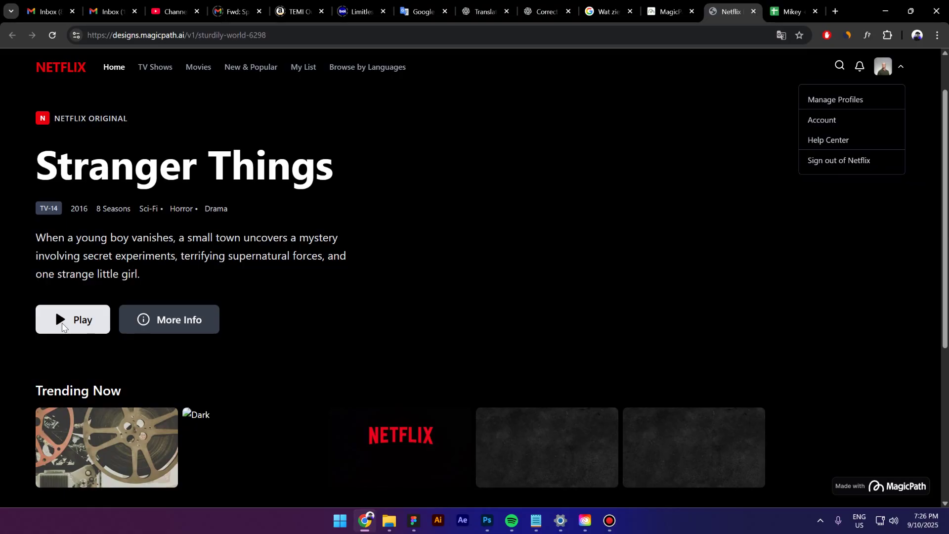
pyautogui.click(69, 322)
pyautogui.click(96, 379)
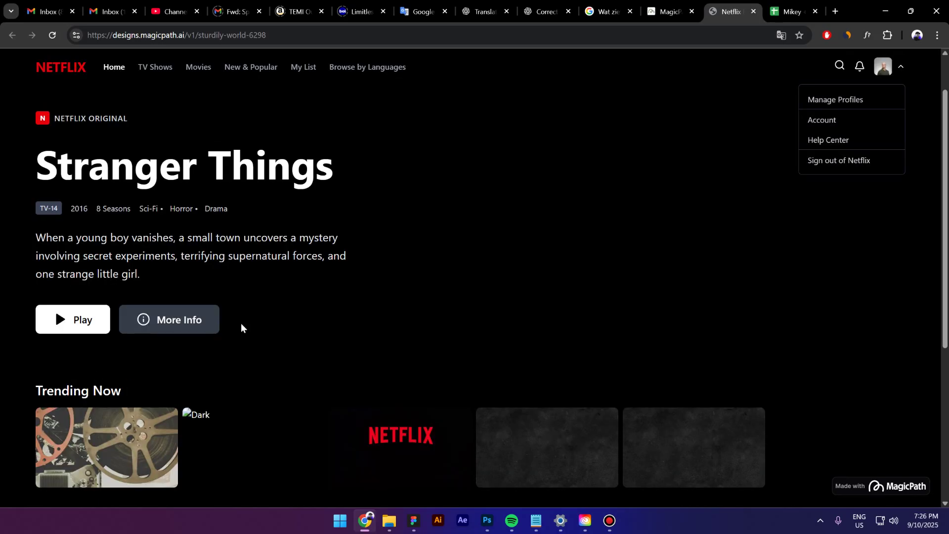
pyautogui.click(54, 307)
pyautogui.click(113, 348)
# Ask the Netflix Desktop App's AI chat to make Play open an instantly playing video pop-up.
pyautogui.click(671, 2)
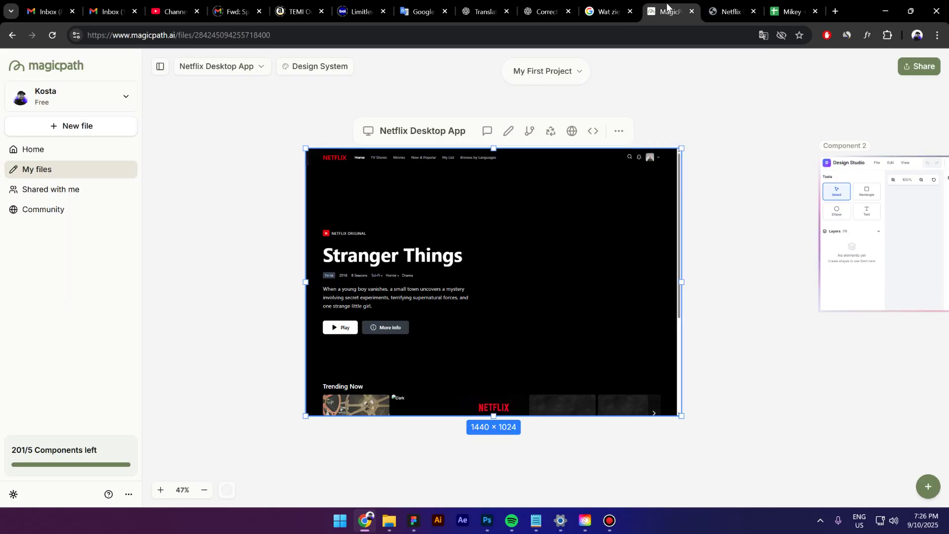
pyautogui.doubleClick(361, 316)
pyautogui.write('i')
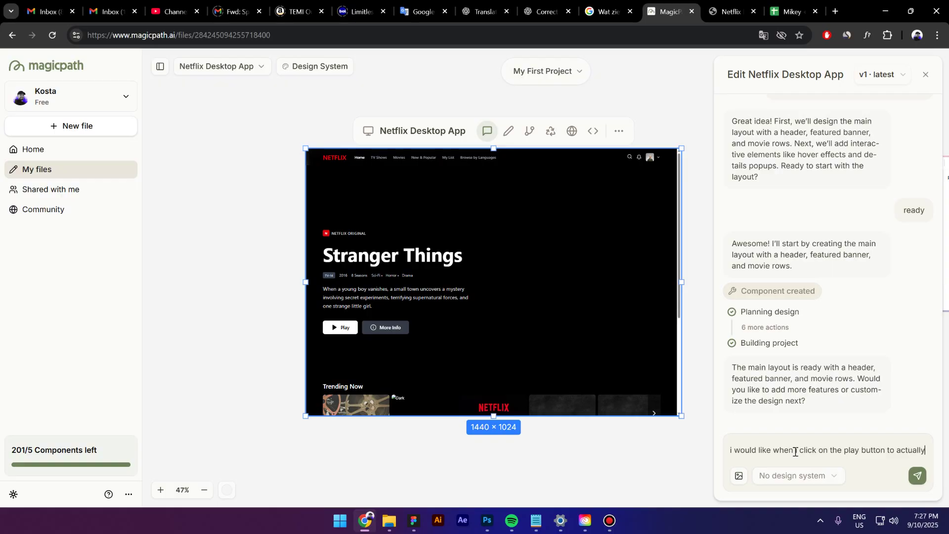
pyautogui.write('shoiw')
pyautogui.press('BackSpace')
pyautogui.press('BackSpace')
pyautogui.write('w a pop-up of a video which plays instantly')
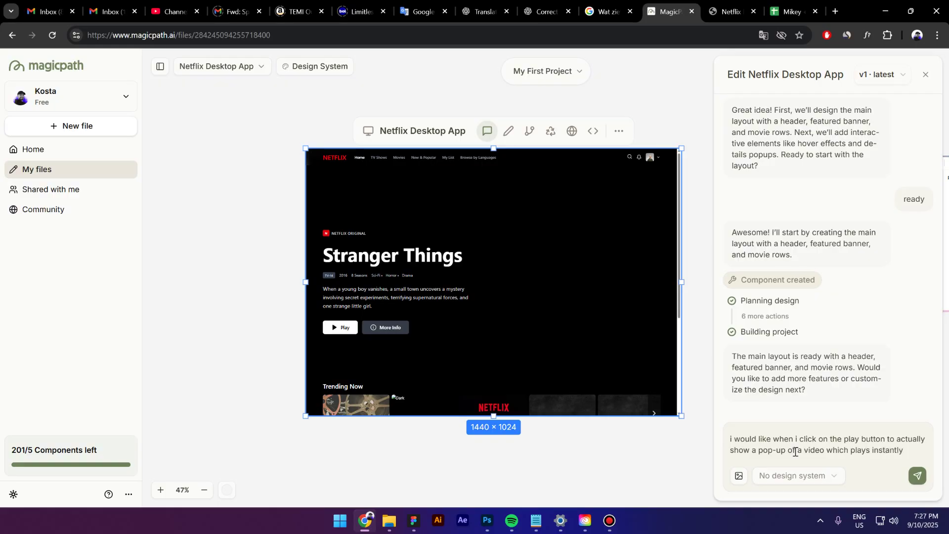
pyautogui.press('Return')
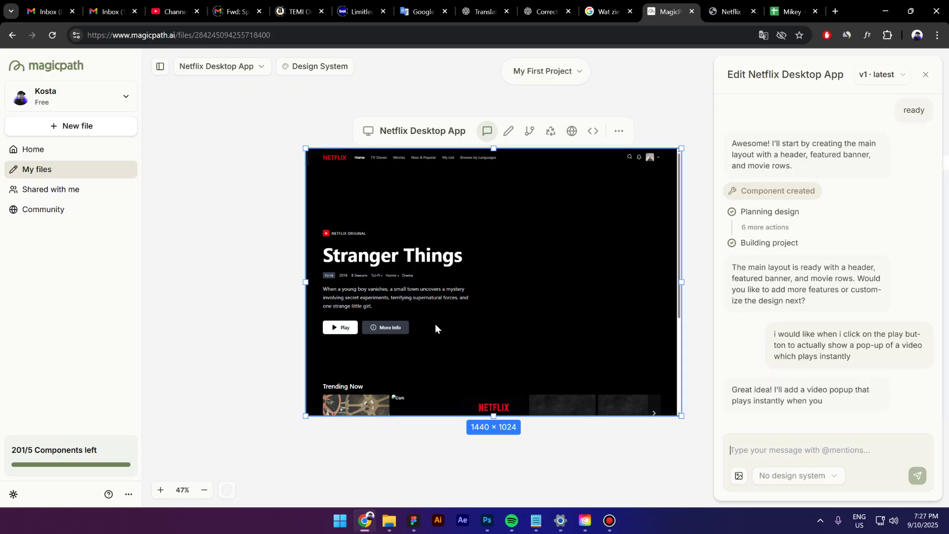
# Close the edit chat and pan the canvas over to the Web Design Tool App frame.
pyautogui.click(260, 309)
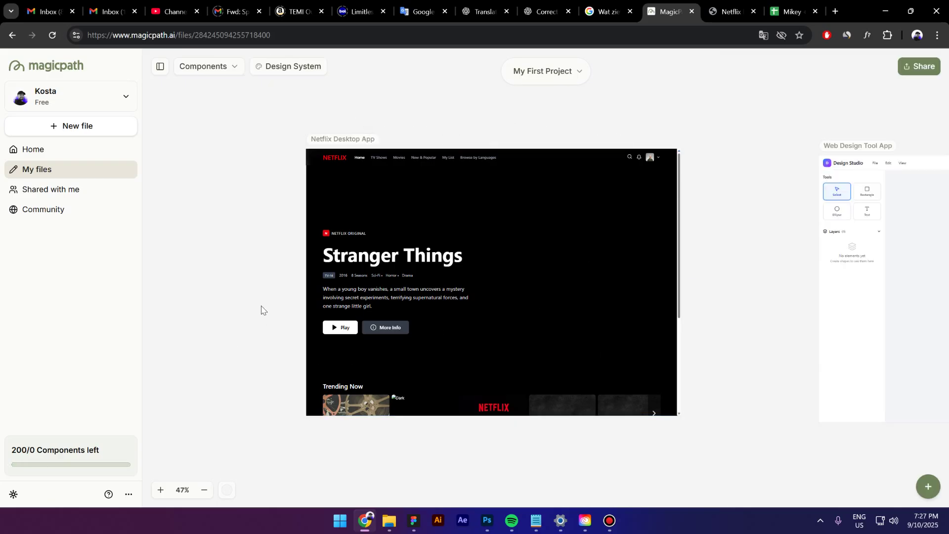
pyautogui.scroll(-3, 237, 341)
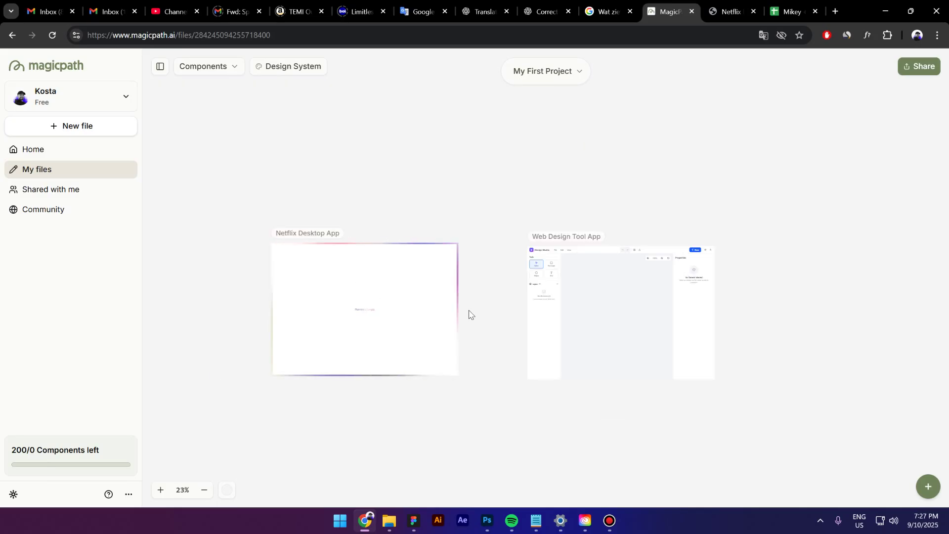
pyautogui.scroll(2, 324, 346)
pyautogui.moveTo(680, 415); pyautogui.dragTo(316, 419)
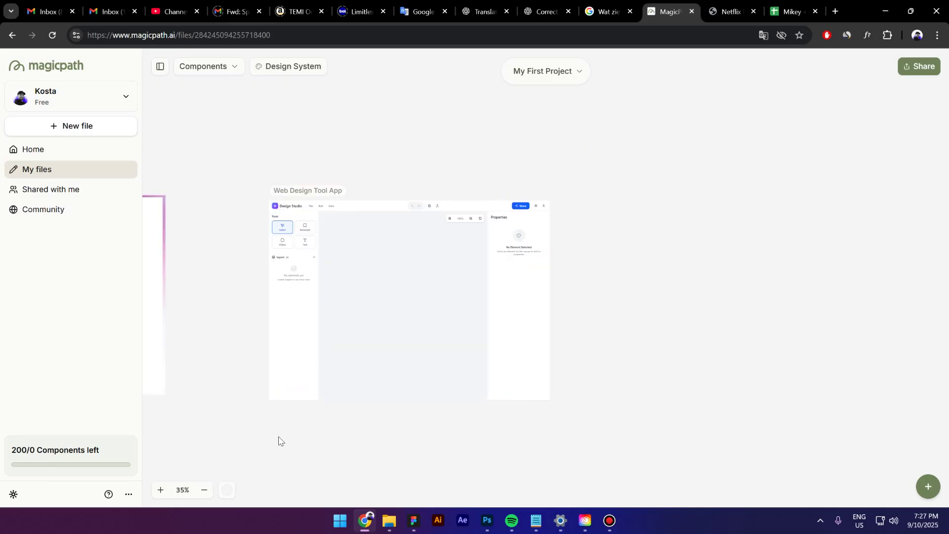
pyautogui.scroll(2, 260, 392)
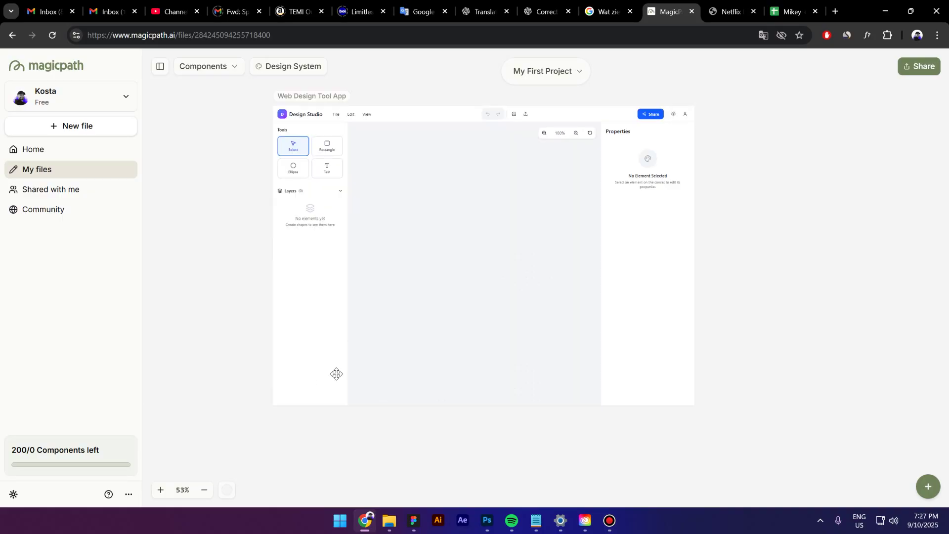
pyautogui.click(365, 170)
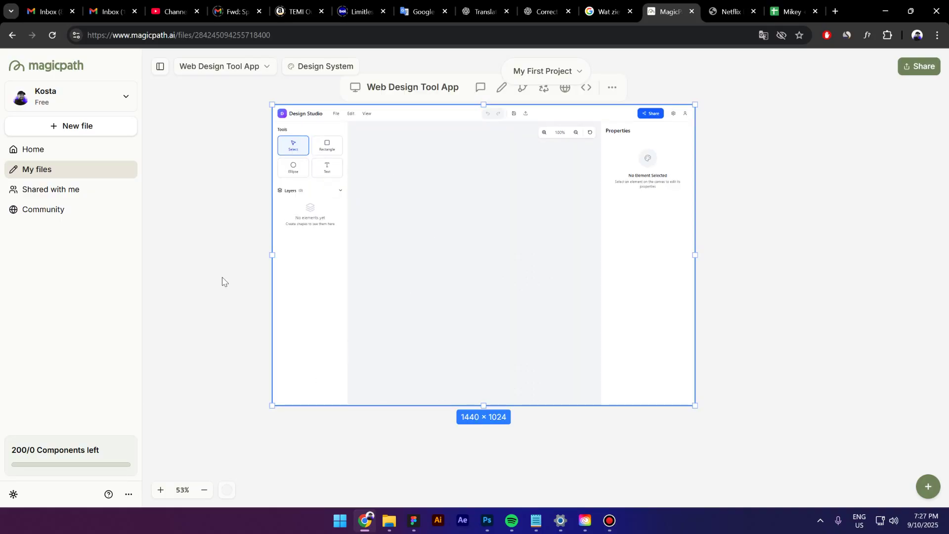
pyautogui.click(228, 242)
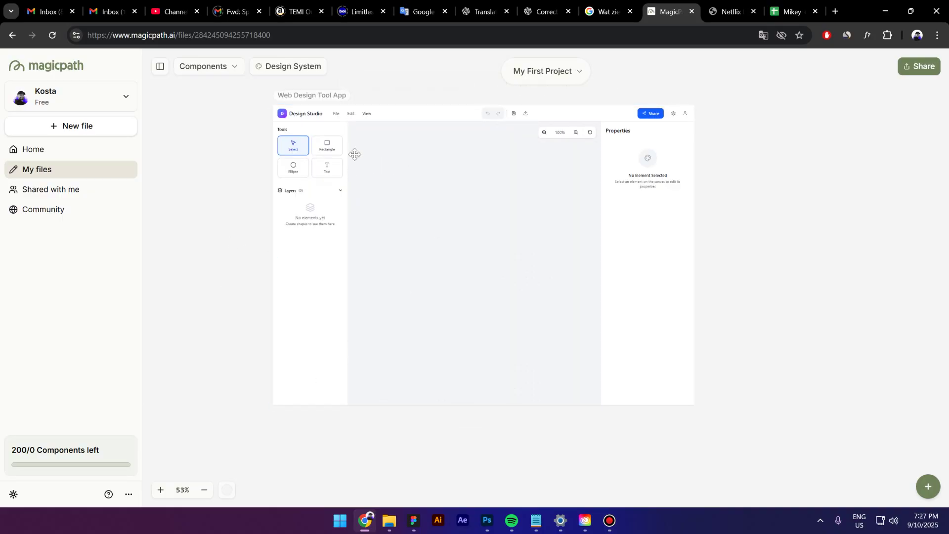
# Zoom so the Web Design Tool App frame fills the view, then select it.
pyautogui.scroll(2, 324, 138)
pyautogui.scroll(-4, 347, 144)
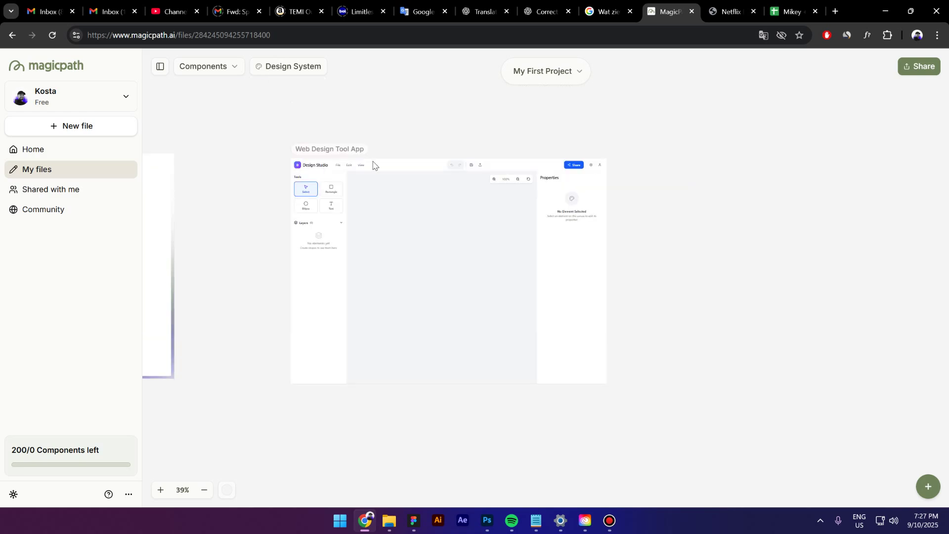
pyautogui.scroll(3, 445, 158)
pyautogui.scroll(-4, 475, 166)
pyautogui.scroll(4, 318, 176)
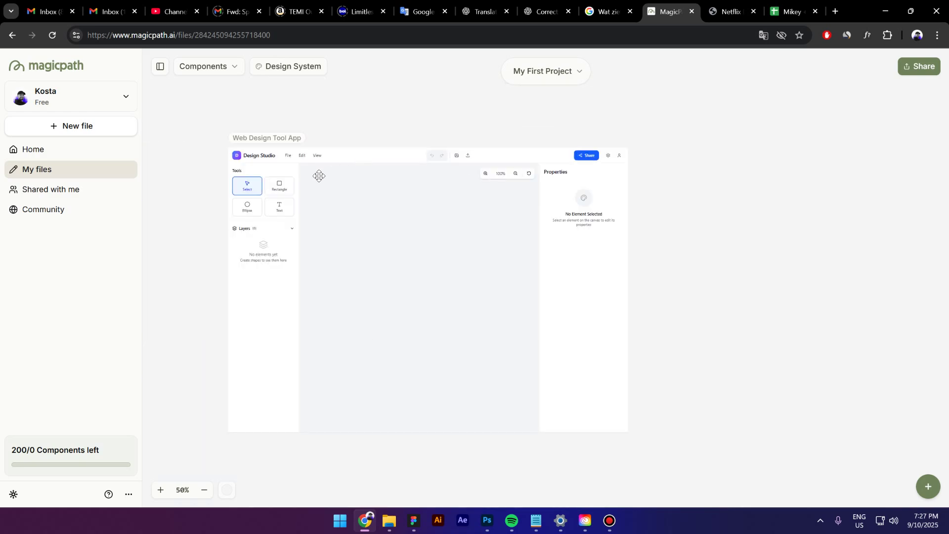
pyautogui.scroll(-3, 519, 165)
pyautogui.scroll(3, 382, 201)
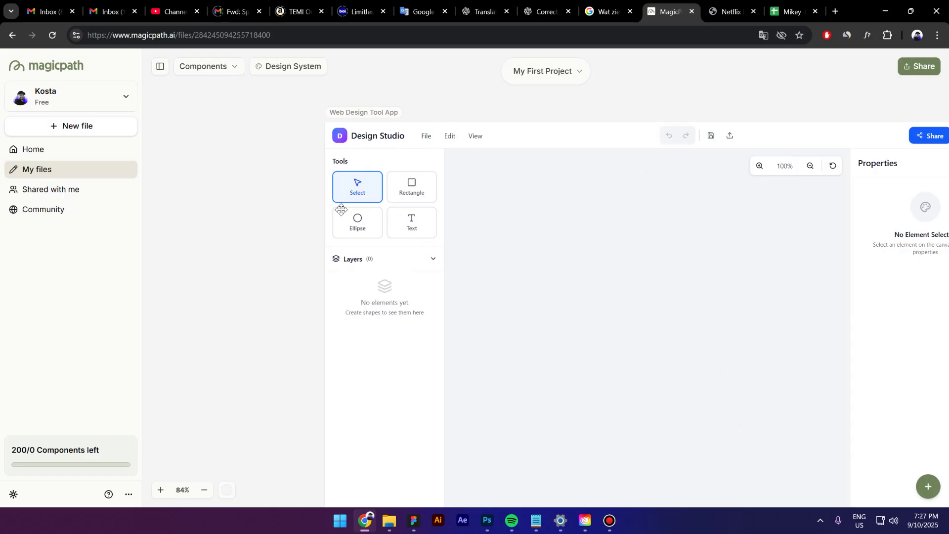
pyautogui.scroll(-5, 339, 207)
pyautogui.click(388, 195)
pyautogui.scroll(5, 387, 195)
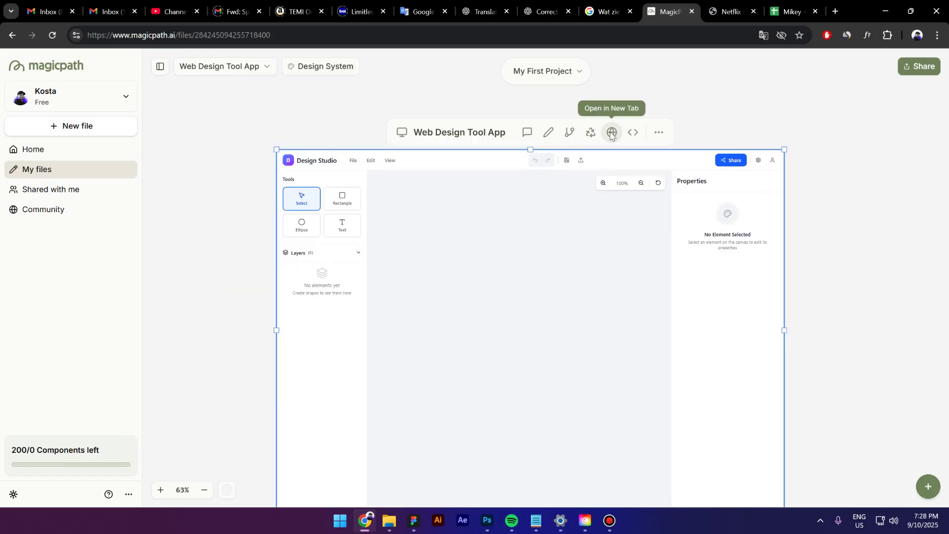
# Launch the Web Design Tool App prototype as a live preview in a new browser tab.
pyautogui.click(611, 133)
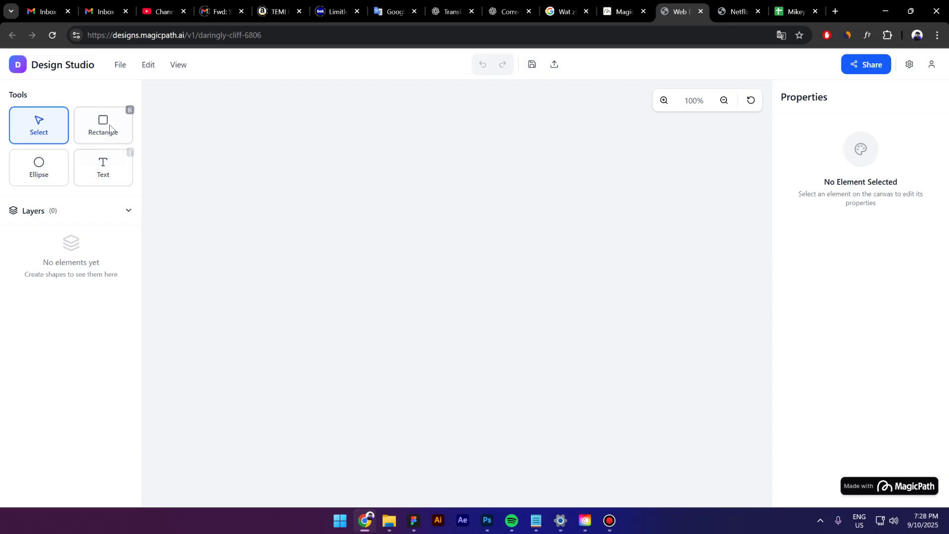
# Draw a rectangle on the Design Studio canvas and move it right.
pyautogui.click(95, 135)
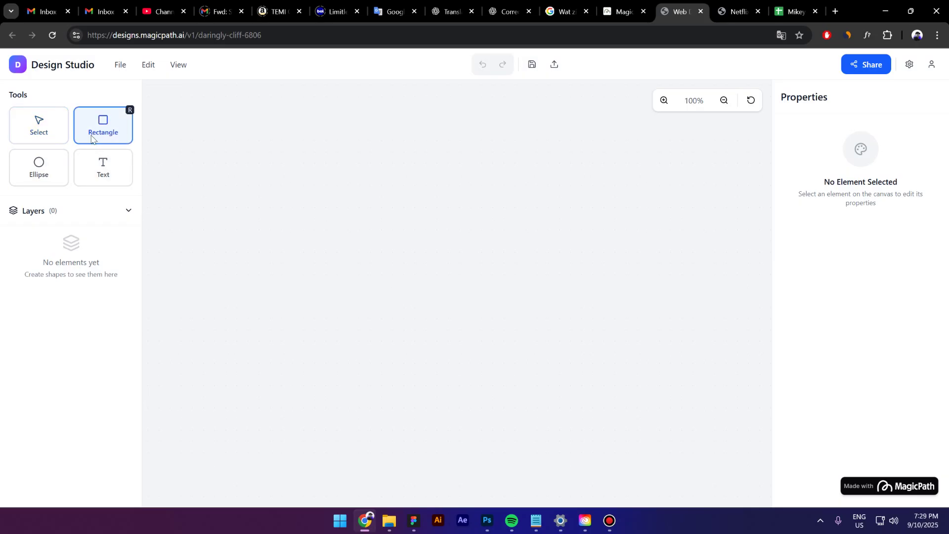
pyautogui.moveTo(231, 152); pyautogui.dragTo(303, 178)
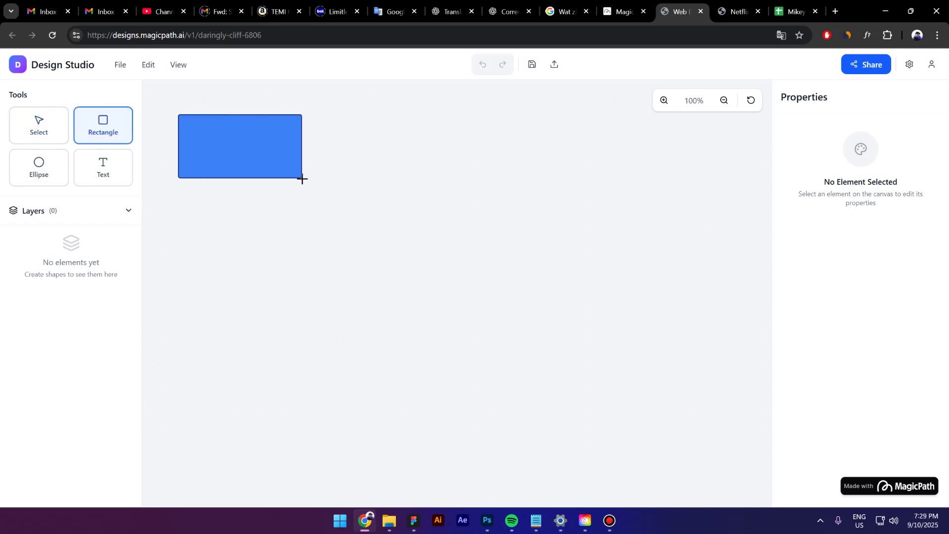
pyautogui.click(39, 125)
pyautogui.moveTo(276, 156); pyautogui.dragTo(328, 158)
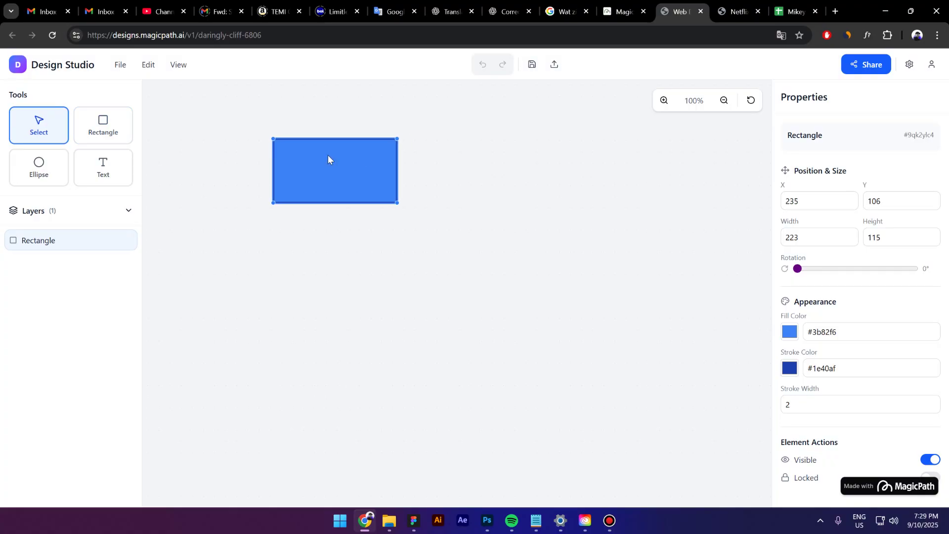
# Set the rectangle's Stroke Width to 5.
pyautogui.click(804, 410)
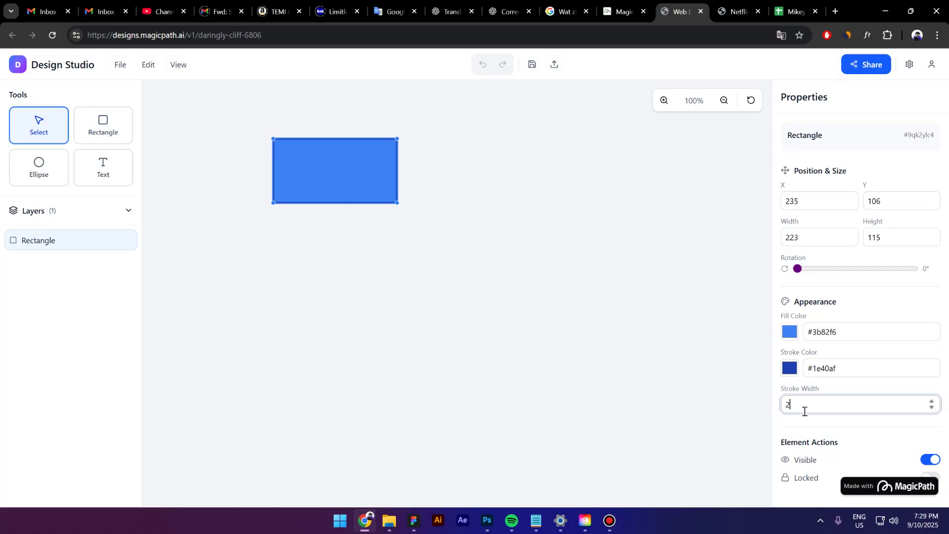
pyautogui.click(932, 402)
pyautogui.click(931, 402)
pyautogui.click(931, 402)
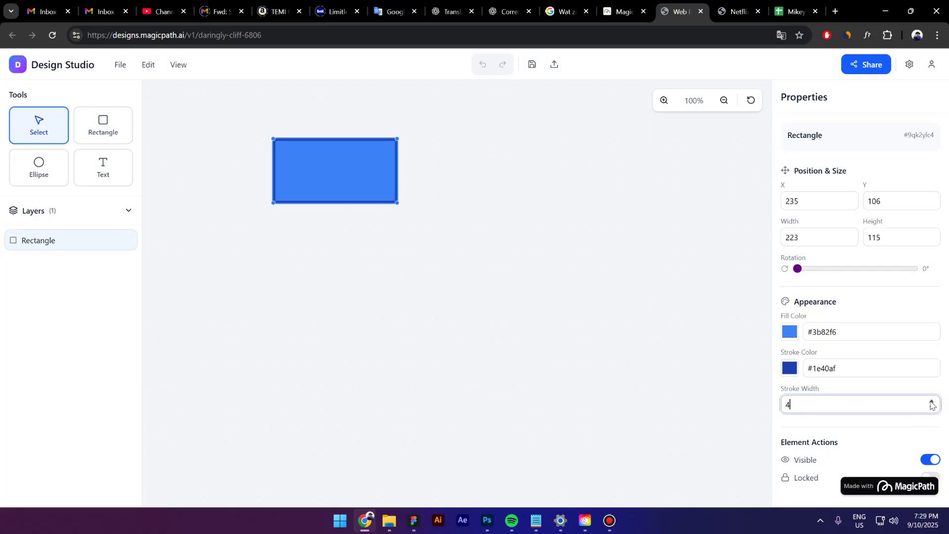
pyautogui.click(931, 401)
pyautogui.click(931, 402)
pyautogui.click(932, 402)
pyautogui.click(932, 402)
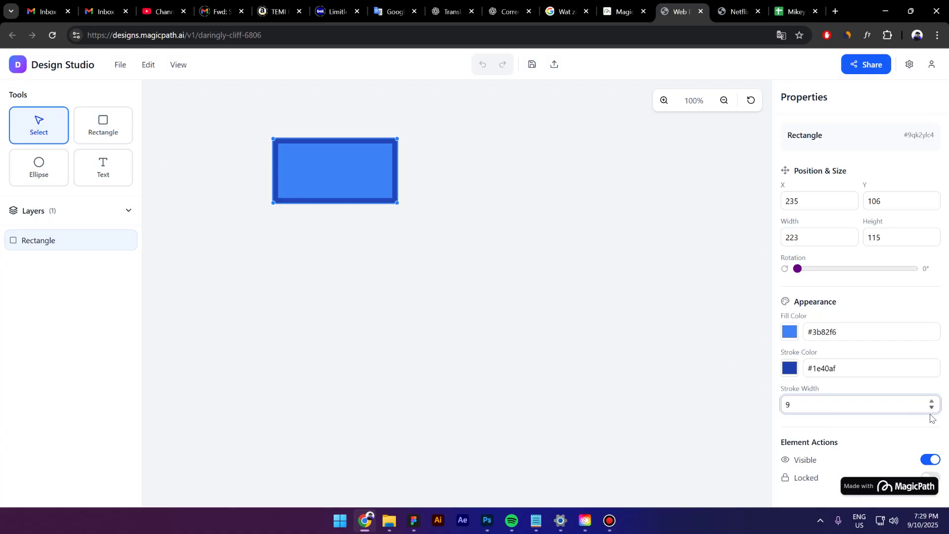
pyautogui.click(932, 408)
pyautogui.click(931, 408)
pyautogui.click(932, 408)
pyautogui.click(932, 408)
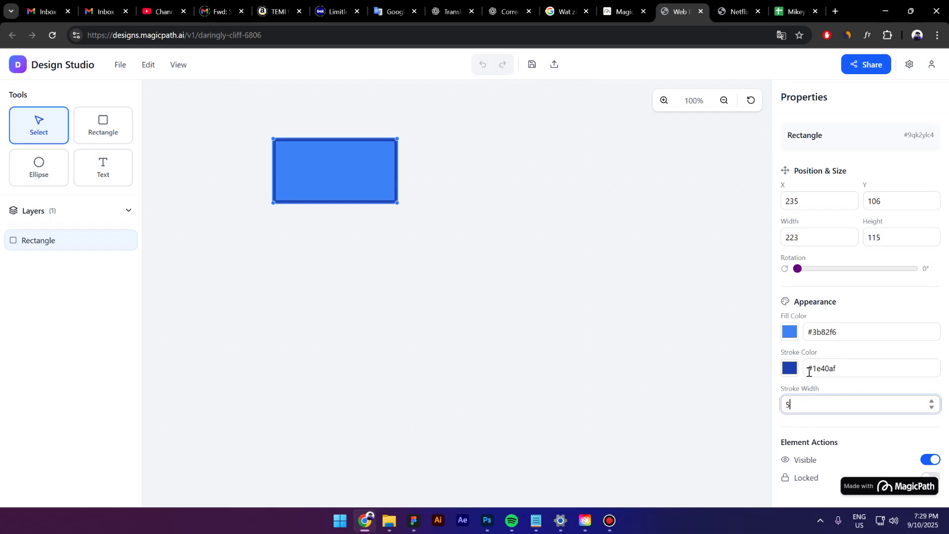
# Change the rectangle's fill colour from blue to green #a2f73b.
pyautogui.moveTo(797, 268)
pyautogui.mouseDown()
pyautogui.moveTo(876, 273)
pyautogui.moveTo(713, 275)
pyautogui.mouseUp()
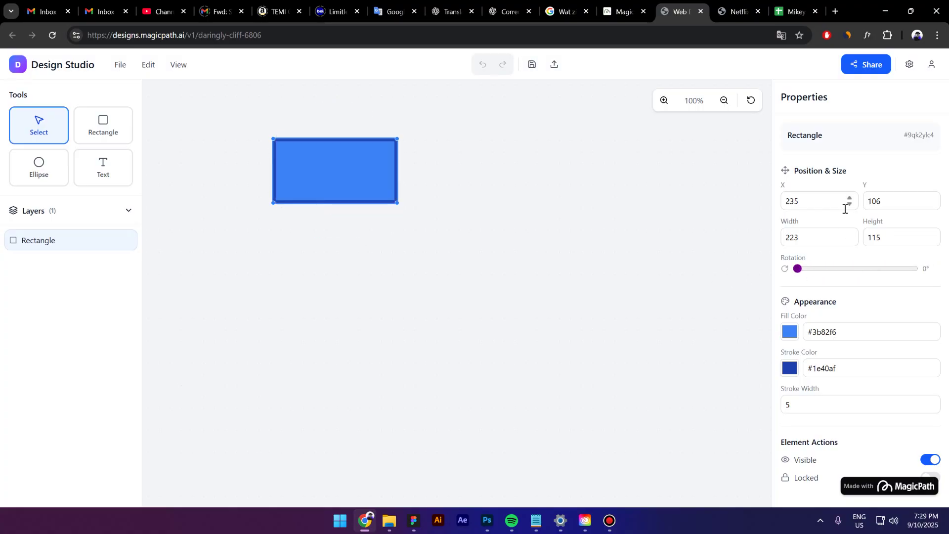
pyautogui.click(787, 335)
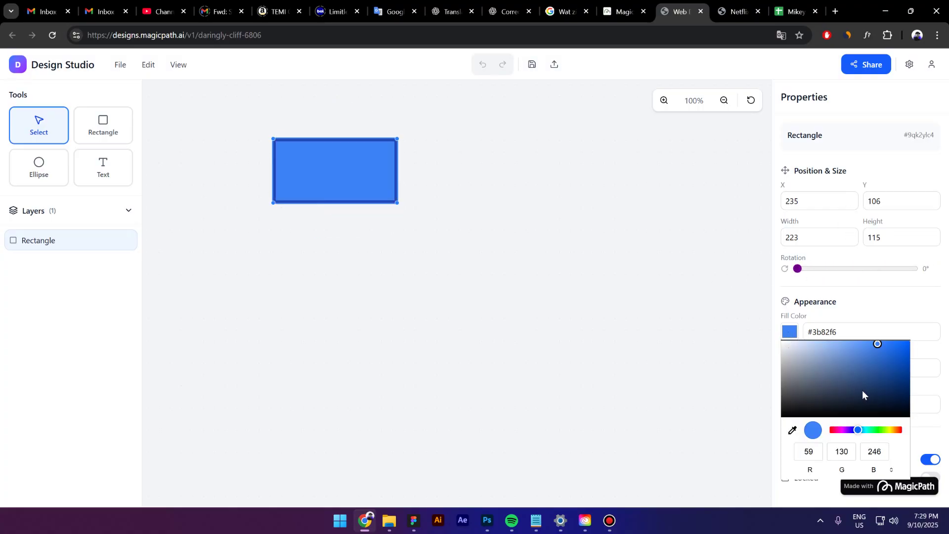
pyautogui.moveTo(858, 430); pyautogui.dragTo(884, 430)
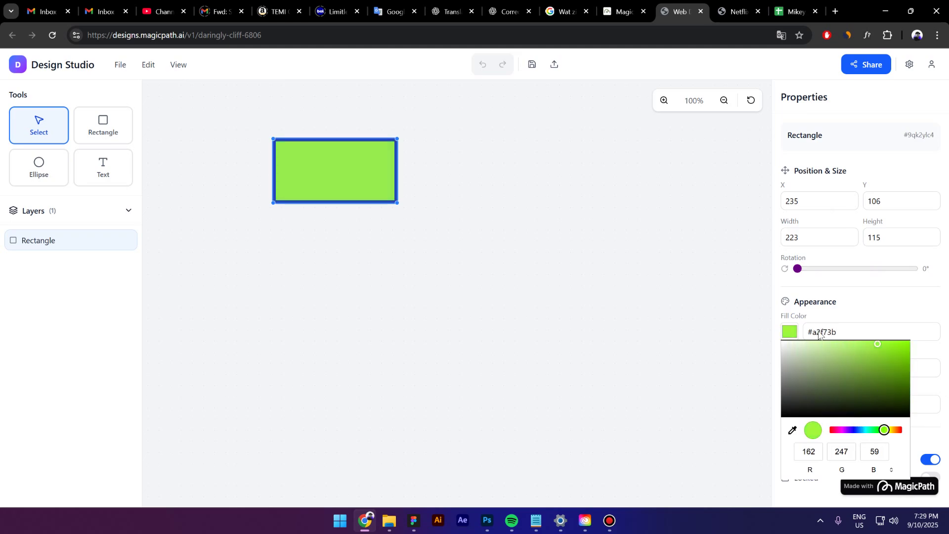
pyautogui.click(849, 295)
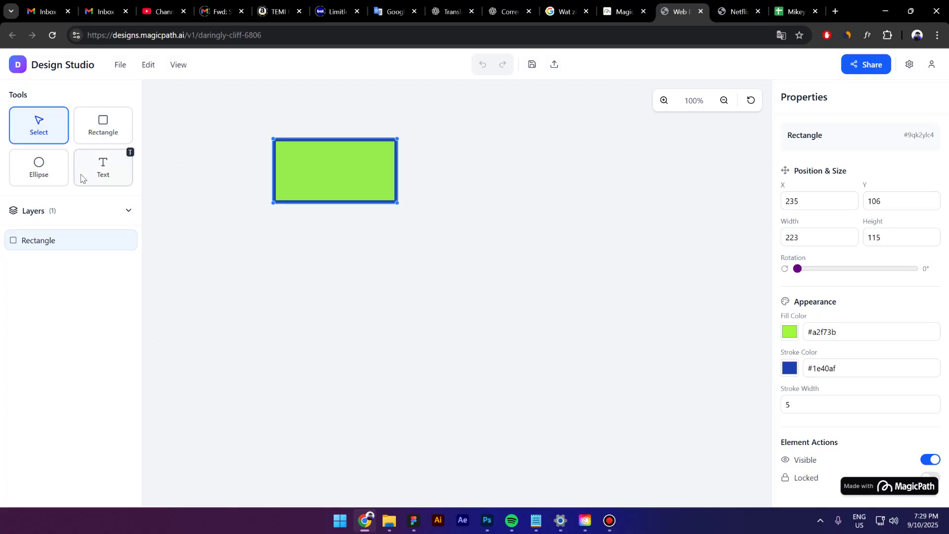
# Add a text box beside the rectangle and replace its content with 'Hello'.
pyautogui.click(102, 170)
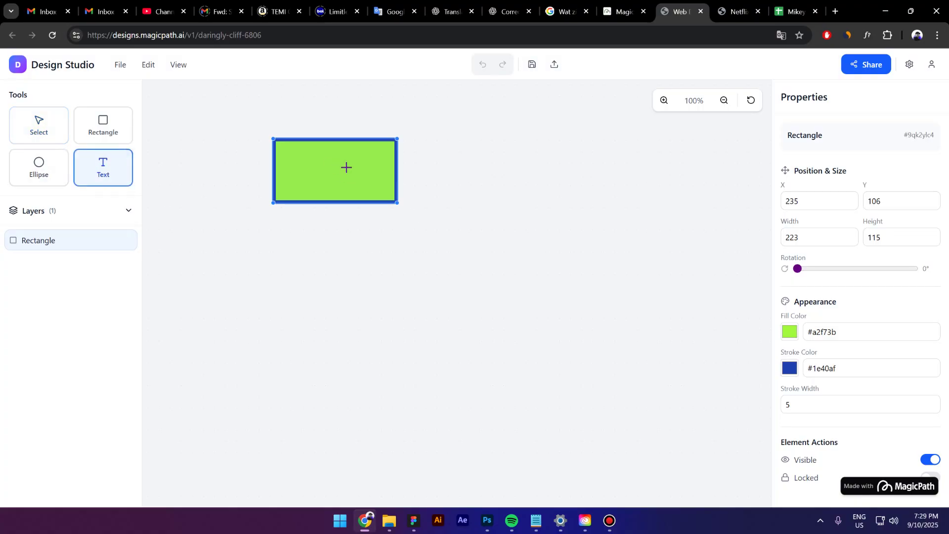
pyautogui.moveTo(435, 157); pyautogui.dragTo(540, 237)
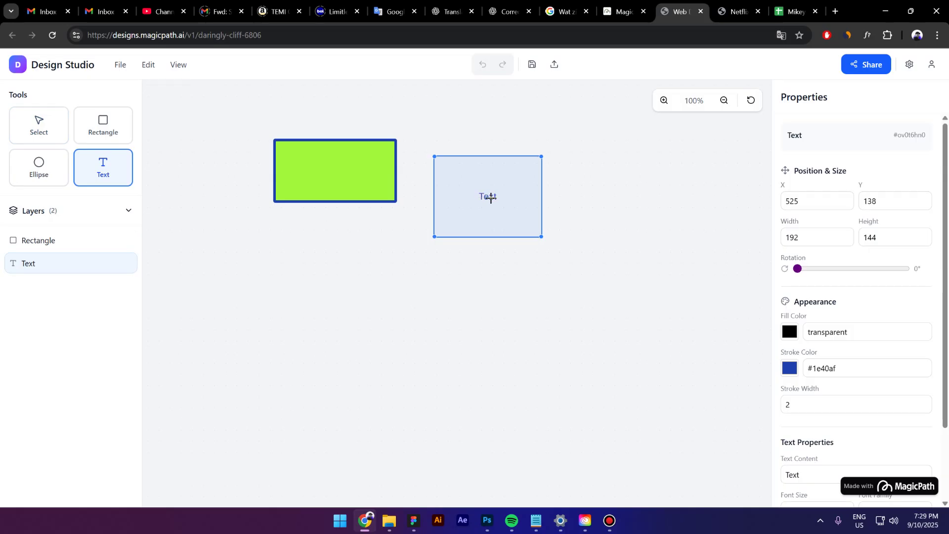
pyautogui.press('v')
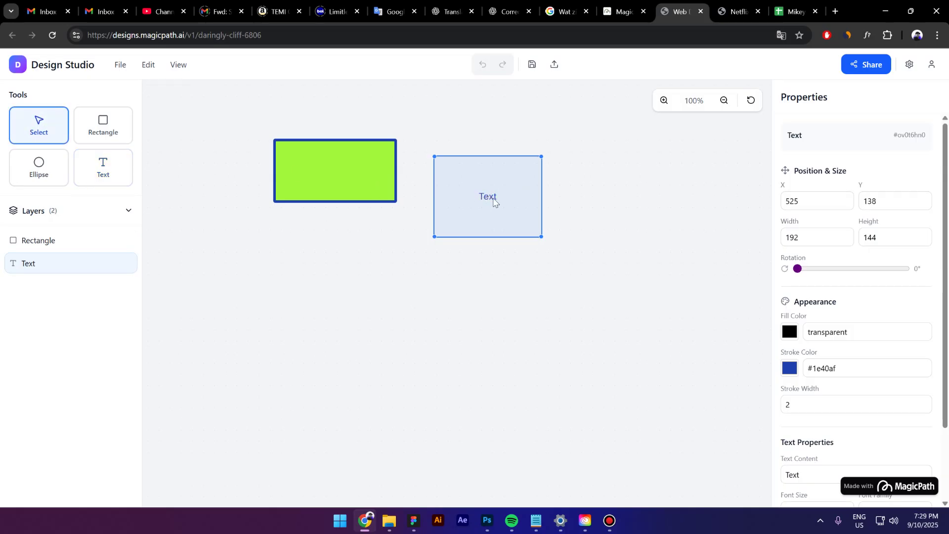
pyautogui.moveTo(496, 199); pyautogui.dragTo(533, 169)
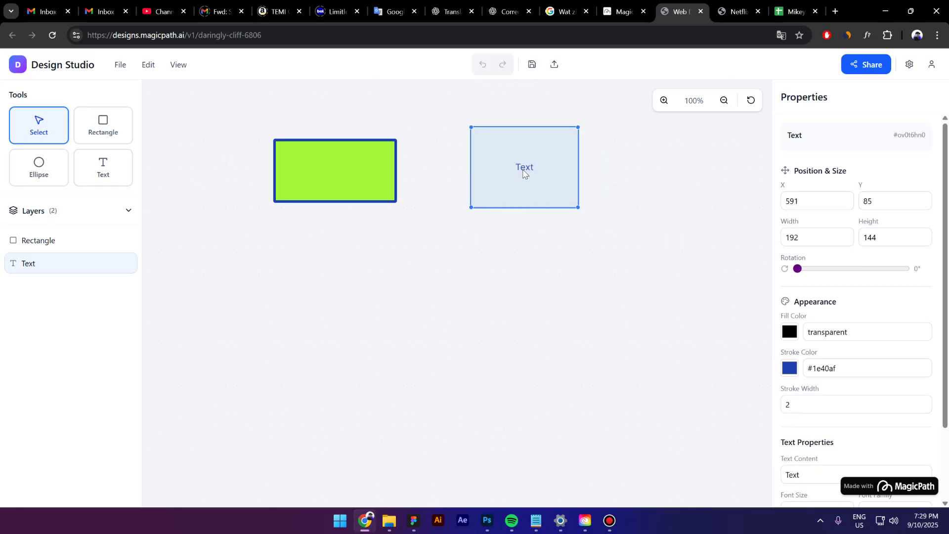
pyautogui.scroll(-2, 862, 345)
pyautogui.doubleClick(833, 389)
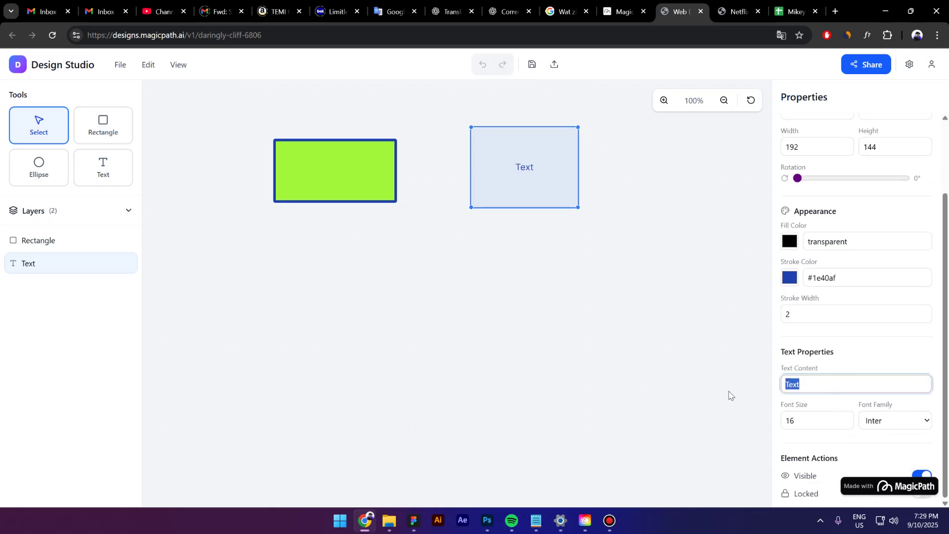
pyautogui.write('Hello')
# Move the Hello text onto the green rectangle and reselect the rectangle.
pyautogui.click(518, 241)
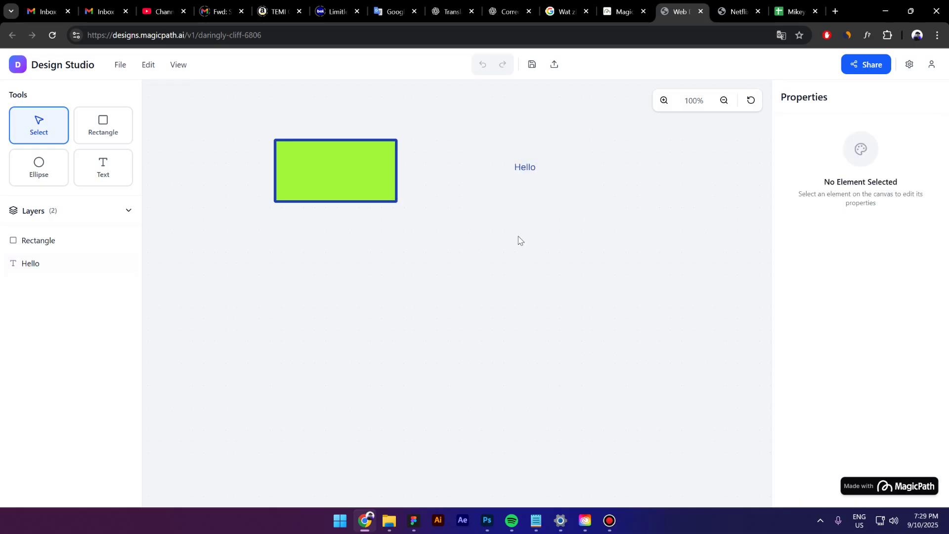
pyautogui.click(525, 176)
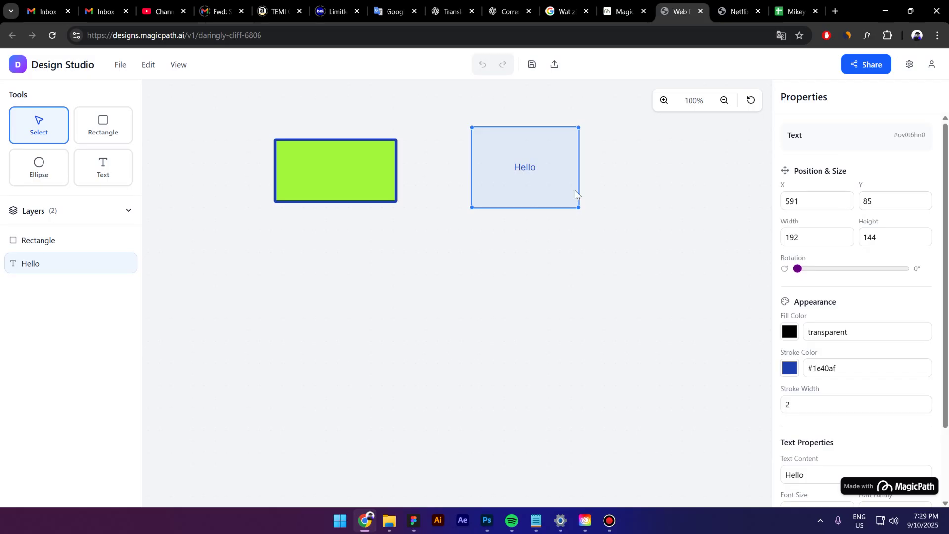
pyautogui.moveTo(576, 194); pyautogui.dragTo(375, 196)
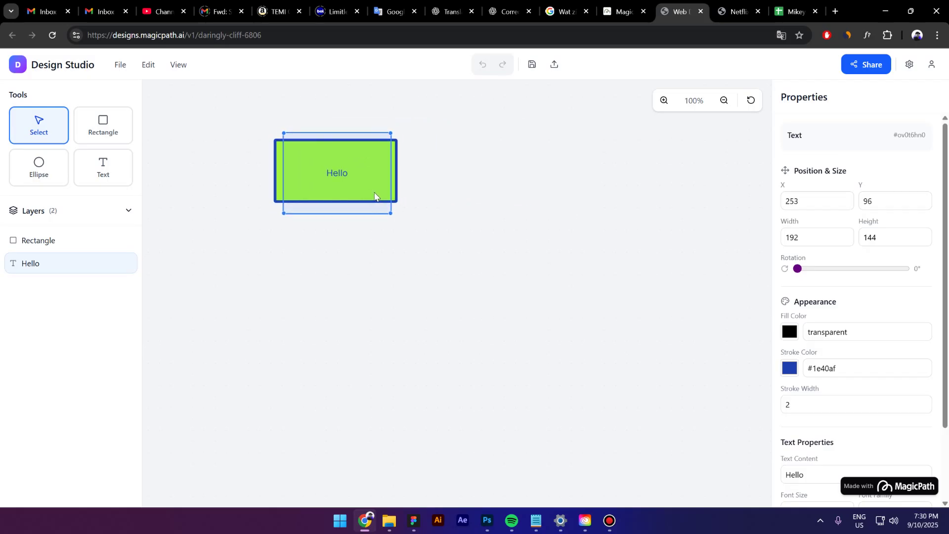
pyautogui.click(482, 206)
pyautogui.moveTo(484, 269); pyautogui.dragTo(479, 303)
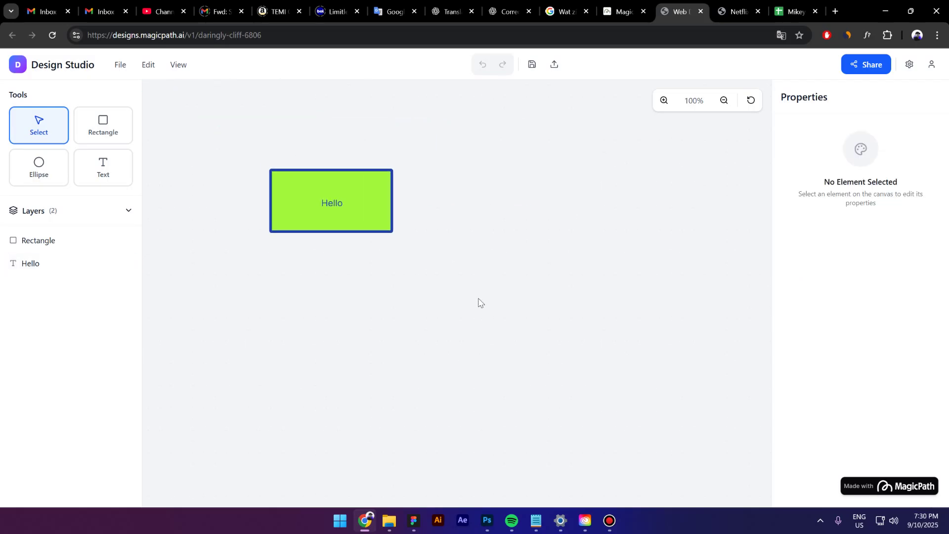
pyautogui.moveTo(345, 220); pyautogui.dragTo(330, 203)
# Draw a blue circle right of the rectangle and delete the stray small ellipse.
pyautogui.click(511, 228)
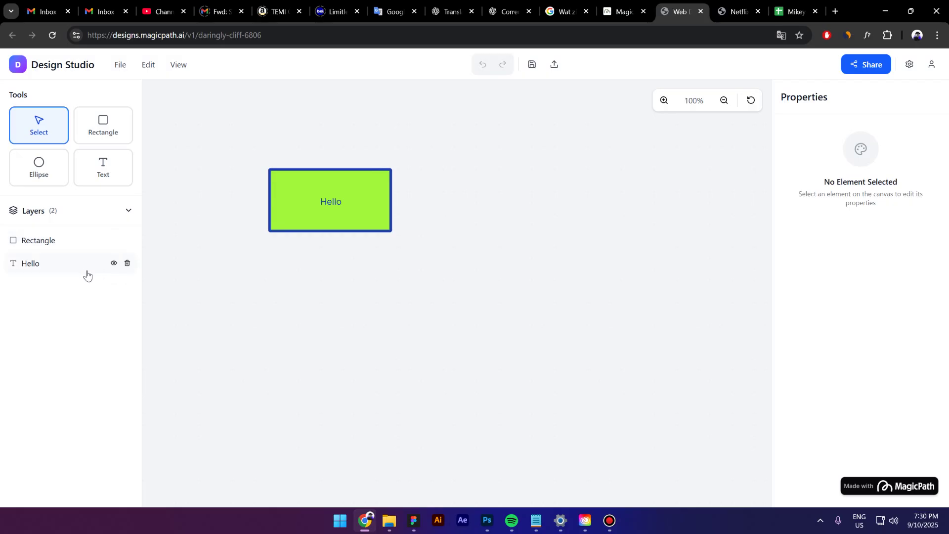
pyautogui.click(62, 154)
pyautogui.moveTo(414, 184); pyautogui.dragTo(500, 273)
pyautogui.moveTo(439, 229); pyautogui.dragTo(423, 216)
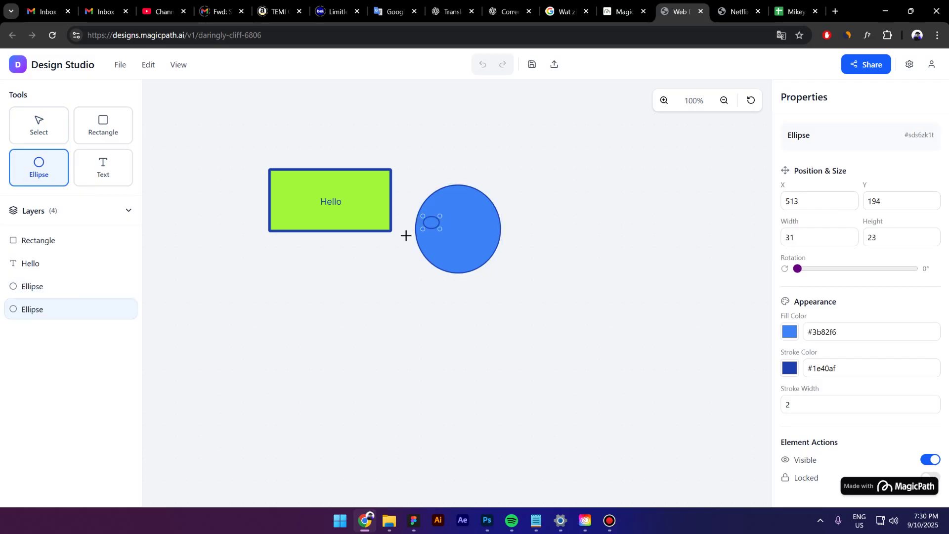
pyautogui.rightClick(60, 315)
pyautogui.click(39, 325)
pyautogui.click(127, 310)
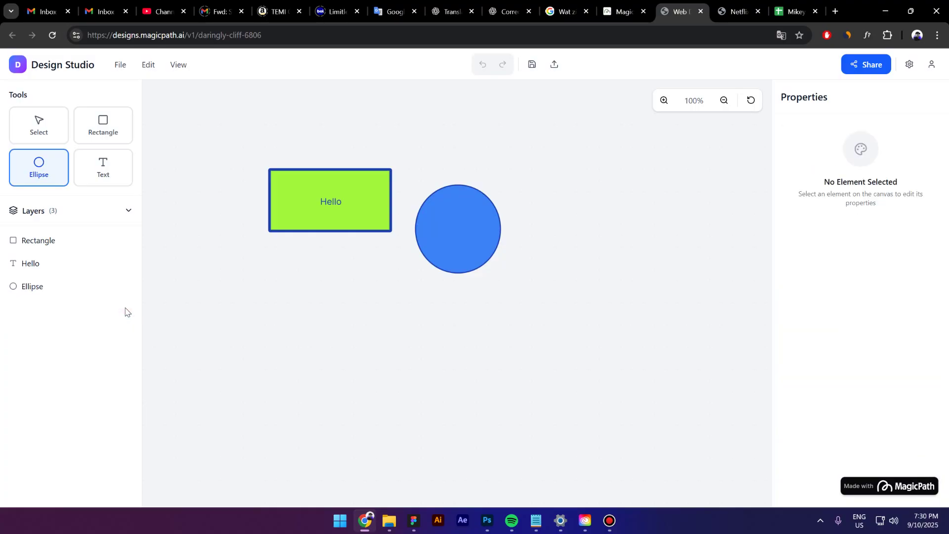
# Drag the blue circle to overlap the rectangle's right end, then select the Hello layer.
pyautogui.click(35, 130)
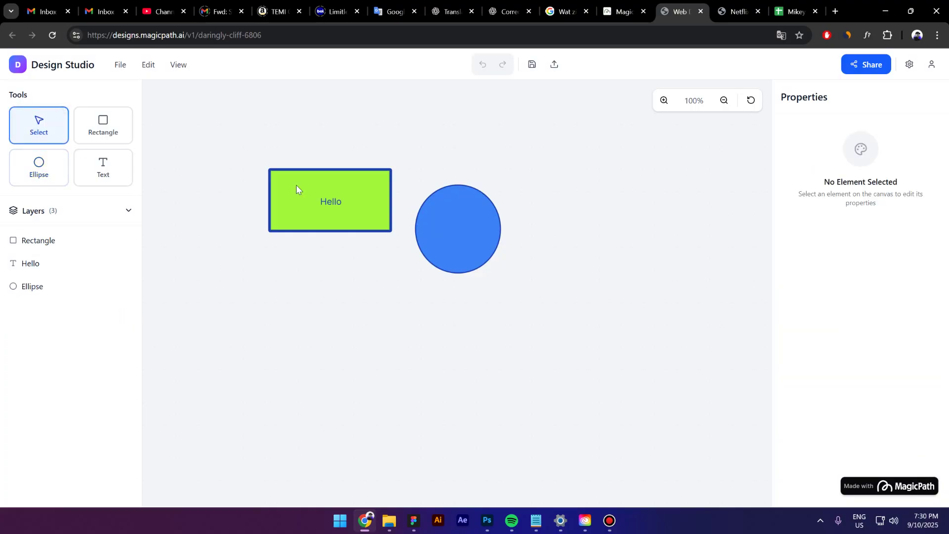
pyautogui.moveTo(422, 233); pyautogui.dragTo(395, 217)
pyautogui.click(364, 310)
pyautogui.click(326, 201)
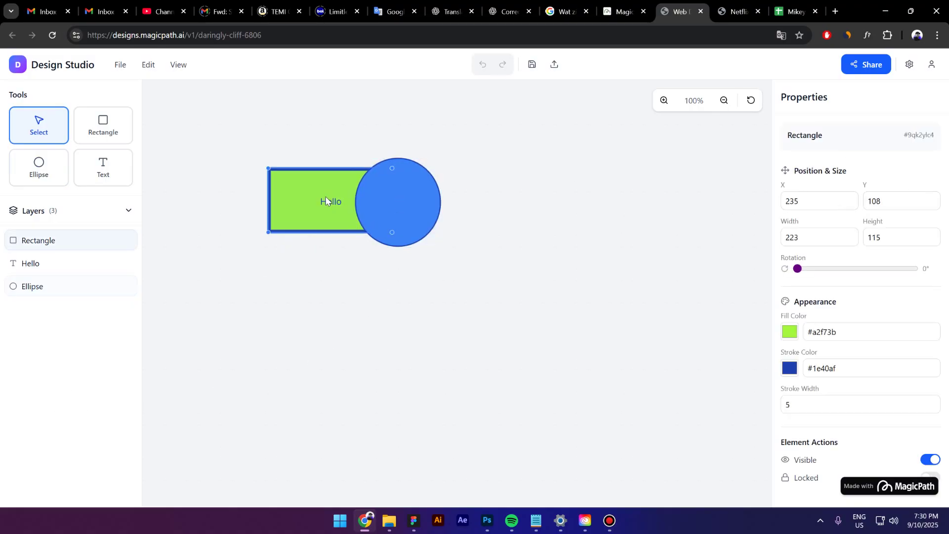
pyautogui.click(29, 269)
pyautogui.moveTo(333, 200)
pyautogui.mouseDown()
pyautogui.moveTo(299, 210)
pyautogui.moveTo(338, 211)
pyautogui.mouseUp()
pyautogui.click(51, 268)
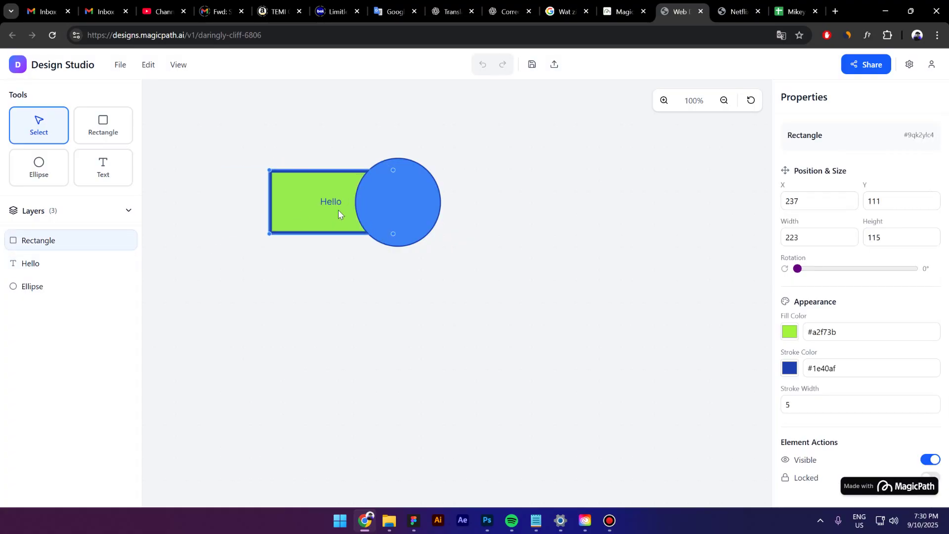
pyautogui.click(42, 263)
# Move Hello above Rectangle in Layers, toggle its visibility, and shift the text slightly left.
pyautogui.moveTo(42, 263)
pyautogui.mouseDown()
pyautogui.moveTo(46, 220)
pyautogui.moveTo(55, 271)
pyautogui.mouseUp()
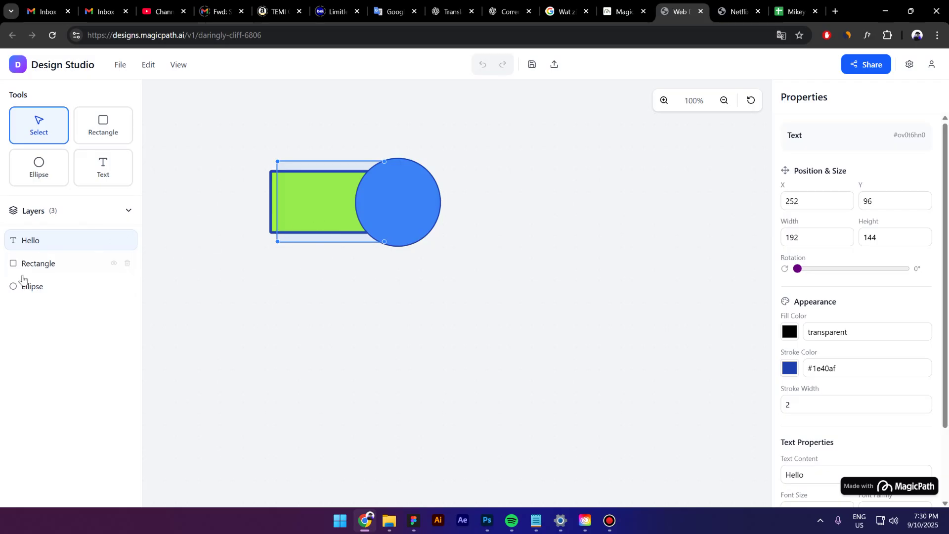
pyautogui.moveTo(38, 248)
pyautogui.click(113, 240)
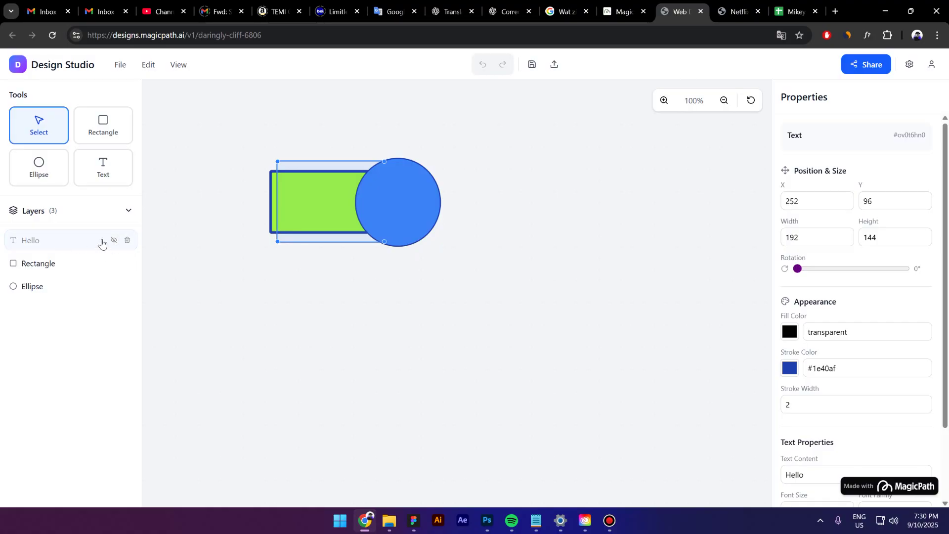
pyautogui.click(225, 300)
pyautogui.click(65, 240)
pyautogui.moveTo(353, 212)
pyautogui.mouseDown()
pyautogui.moveTo(339, 142)
pyautogui.moveTo(314, 199)
pyautogui.moveTo(340, 214)
pyautogui.mouseUp()
# Put Rectangle back above Hello in the layer order and pan the canvas.
pyautogui.moveTo(59, 273); pyautogui.dragTo(57, 246)
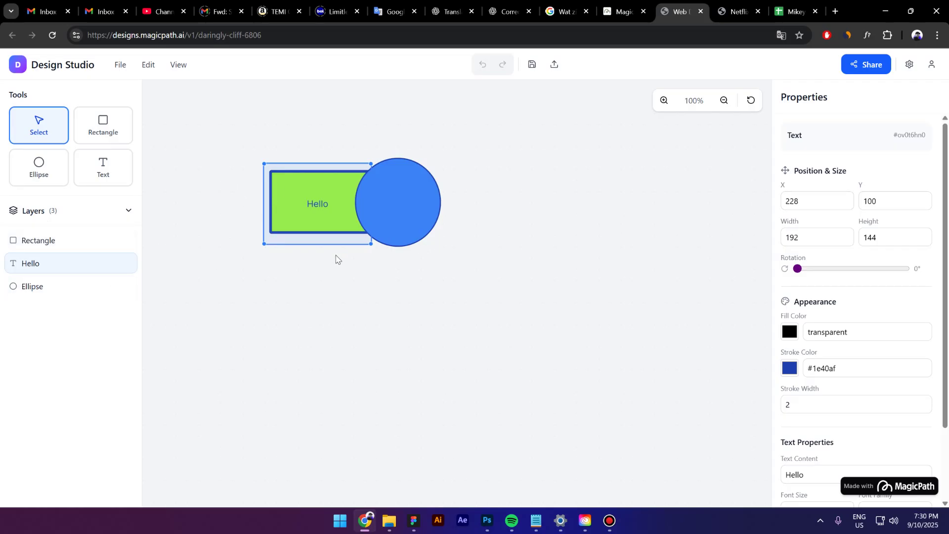
pyautogui.moveTo(519, 324); pyautogui.dragTo(606, 374)
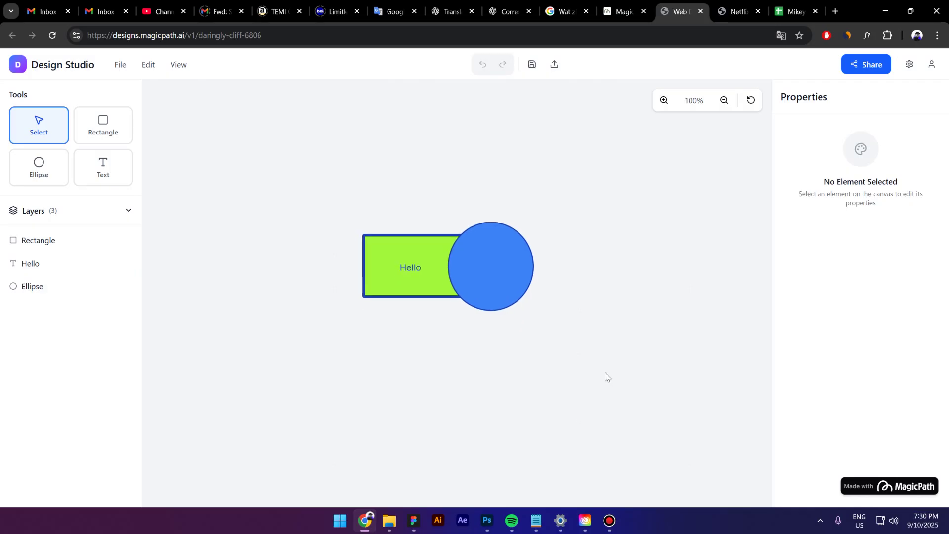
pyautogui.moveTo(540, 344); pyautogui.dragTo(556, 354)
# Return to the MagicPath project canvas and zoom around the two prototype frames.
pyautogui.click(623, 11)
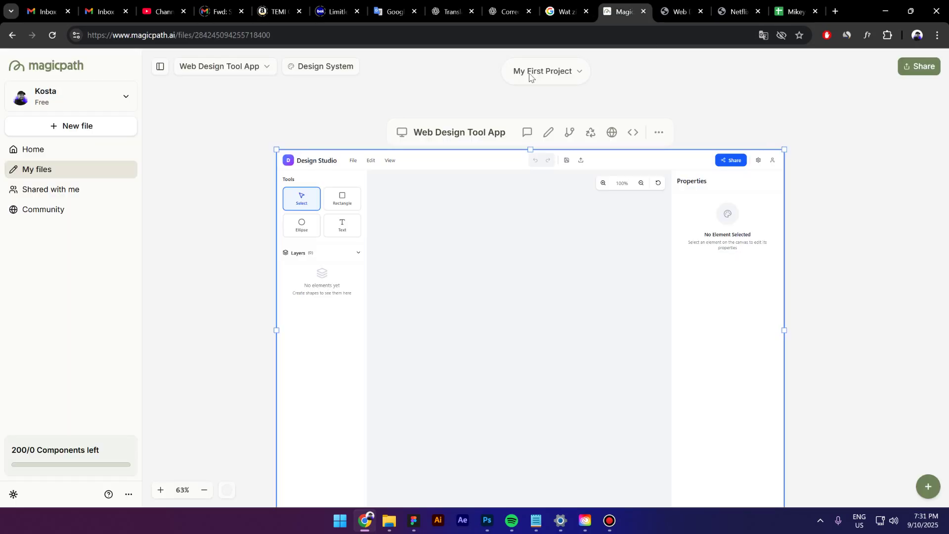
pyautogui.scroll(-5, 468, 267)
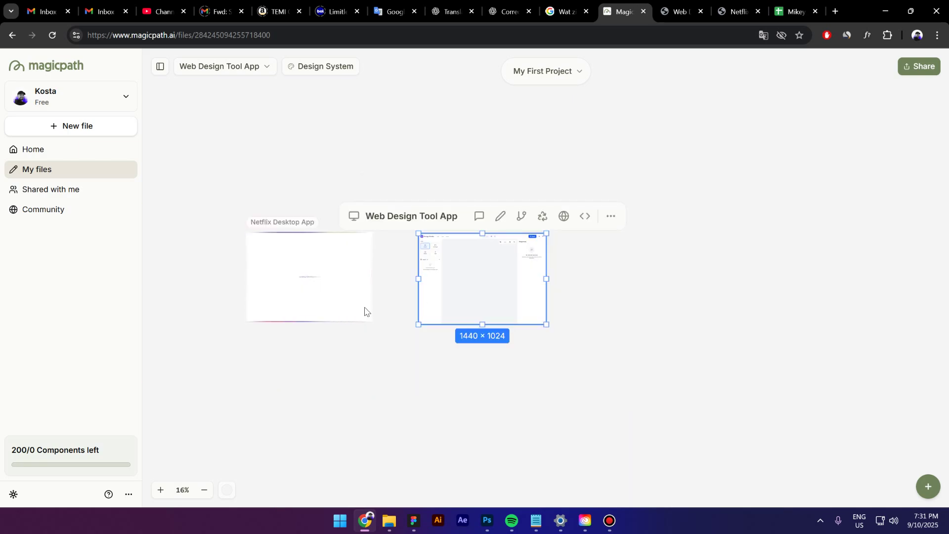
pyautogui.scroll(2, 220, 296)
pyautogui.scroll(2, 296, 269)
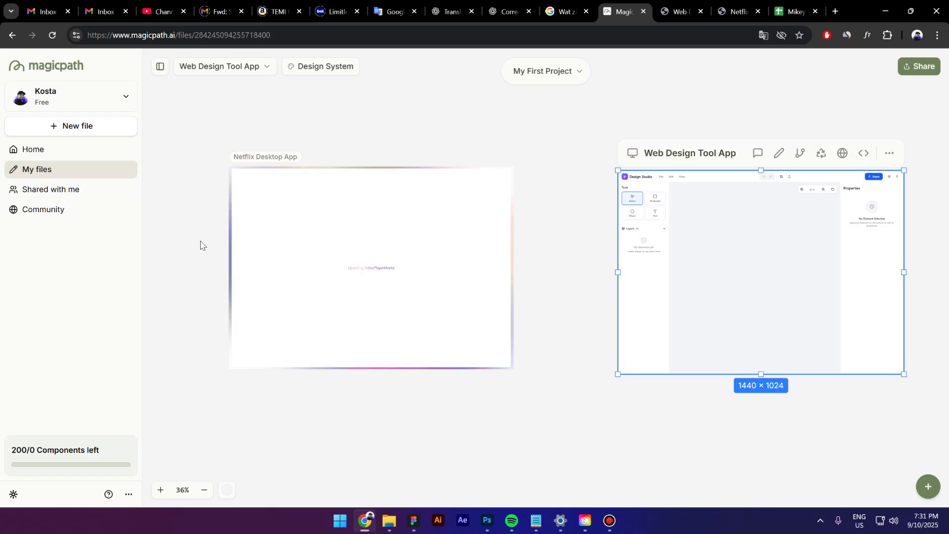
pyautogui.scroll(2, 269, 231)
pyautogui.scroll(-3, 280, 231)
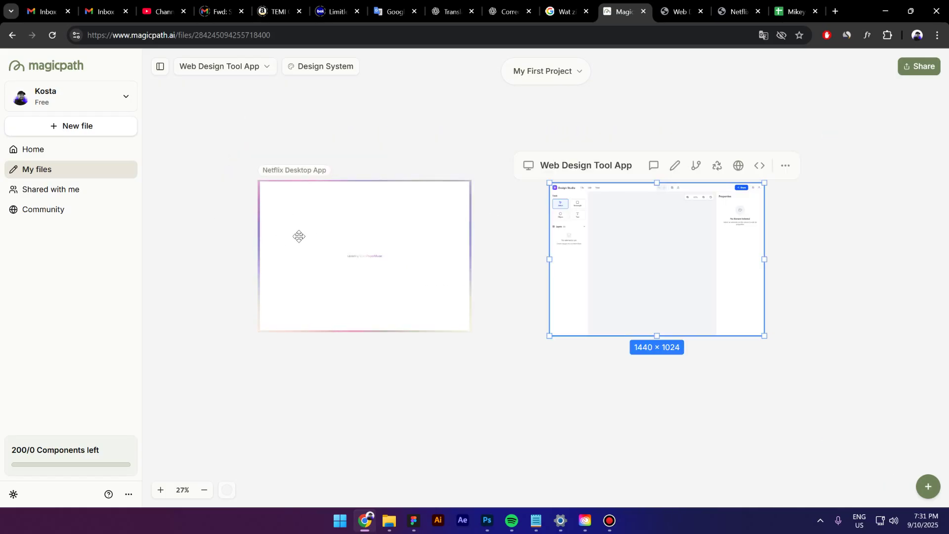
pyautogui.scroll(-3, 299, 235)
pyautogui.scroll(1, 485, 233)
pyautogui.scroll(2, 499, 258)
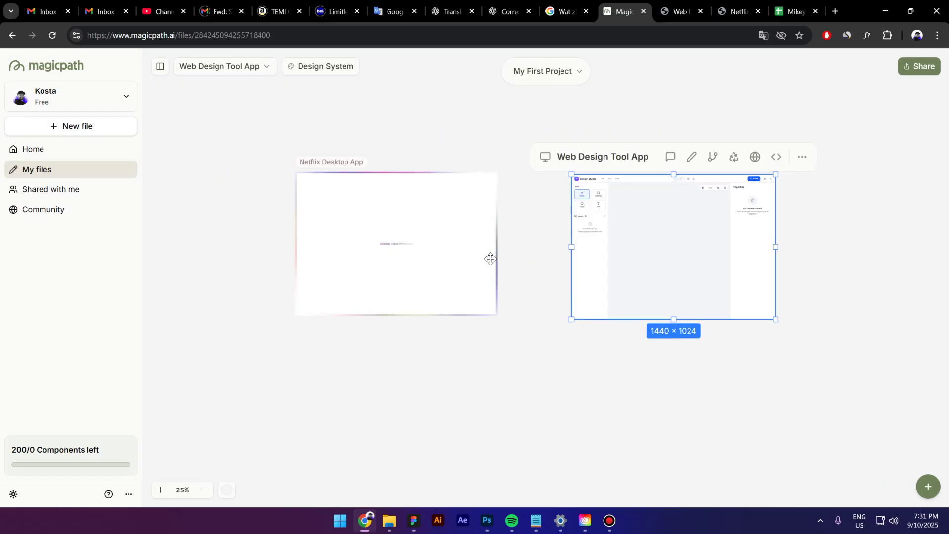
# Select the Netflix Desktop App frame and zoom in to enlarge it.
pyautogui.click(484, 309)
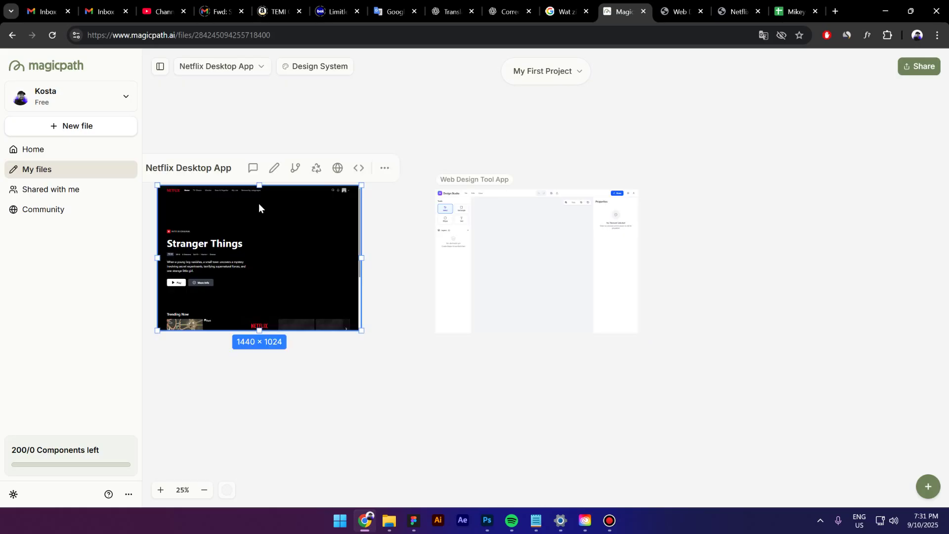
pyautogui.click(288, 137)
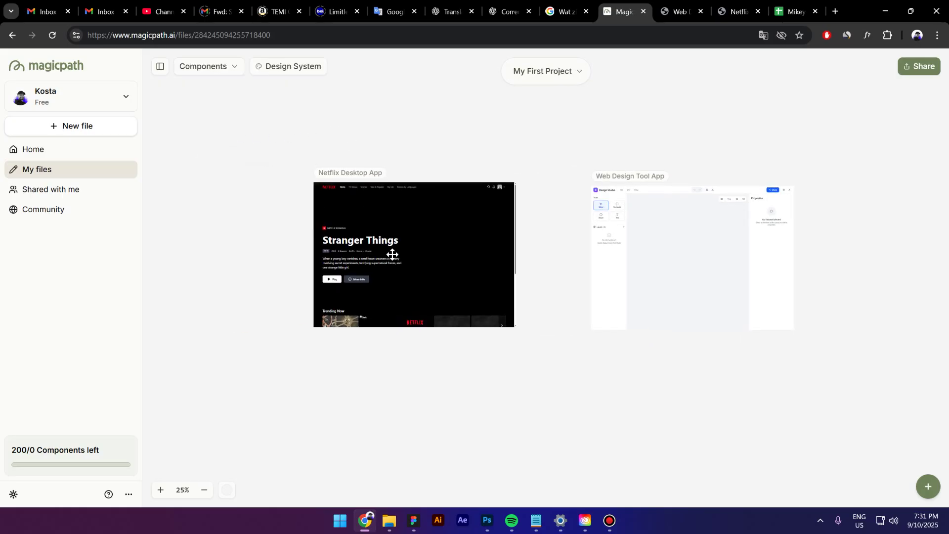
pyautogui.scroll(4, 390, 252)
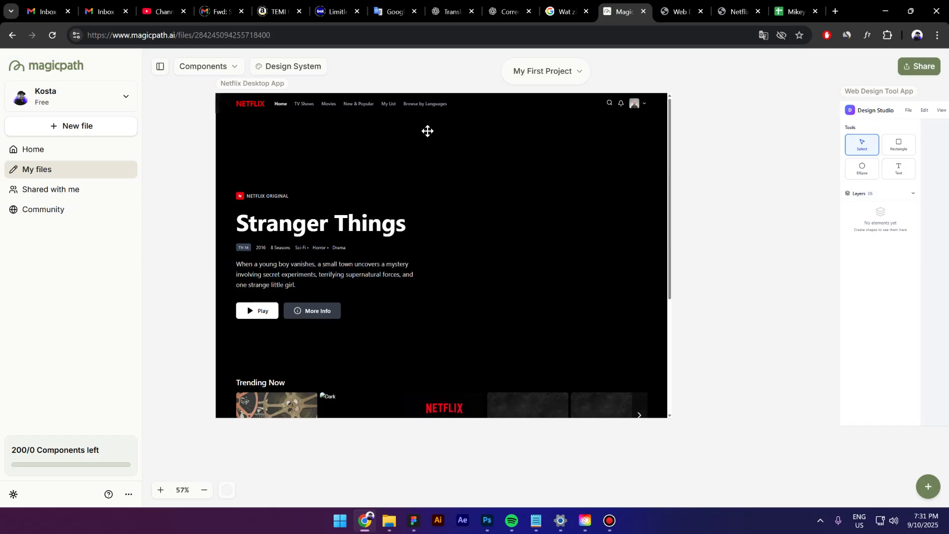
pyautogui.click(418, 151)
pyautogui.click(689, 187)
pyautogui.scroll(2, 684, 190)
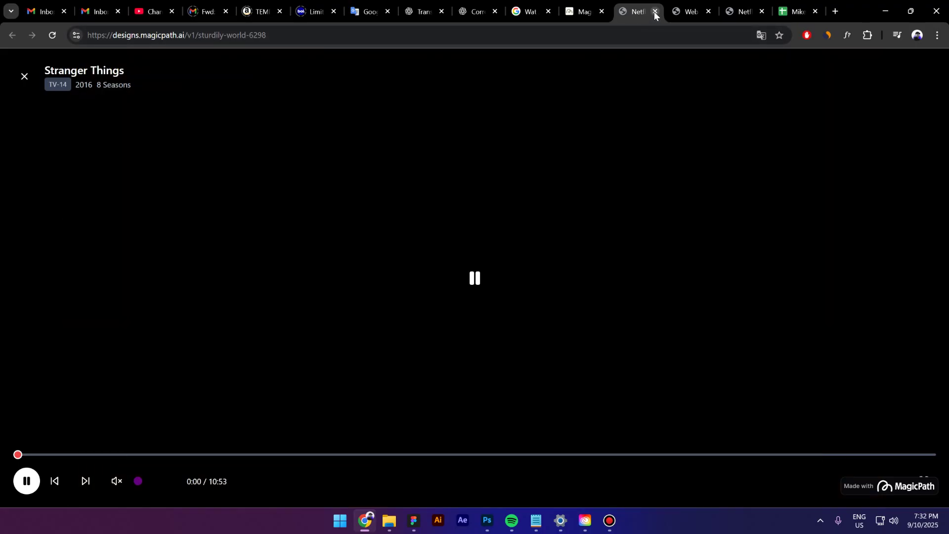
pyautogui.click(655, 11)
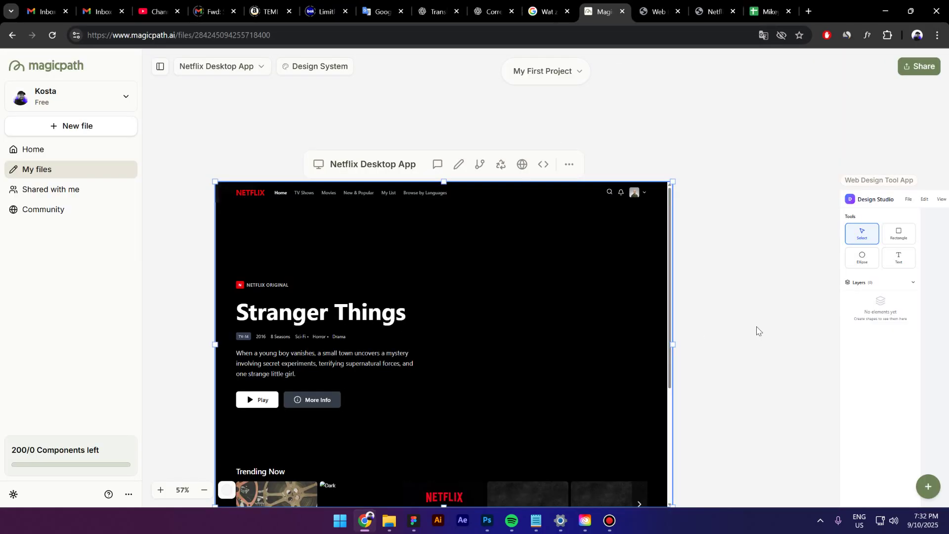
pyautogui.click(701, 298)
pyautogui.scroll(-10, 497, 161)
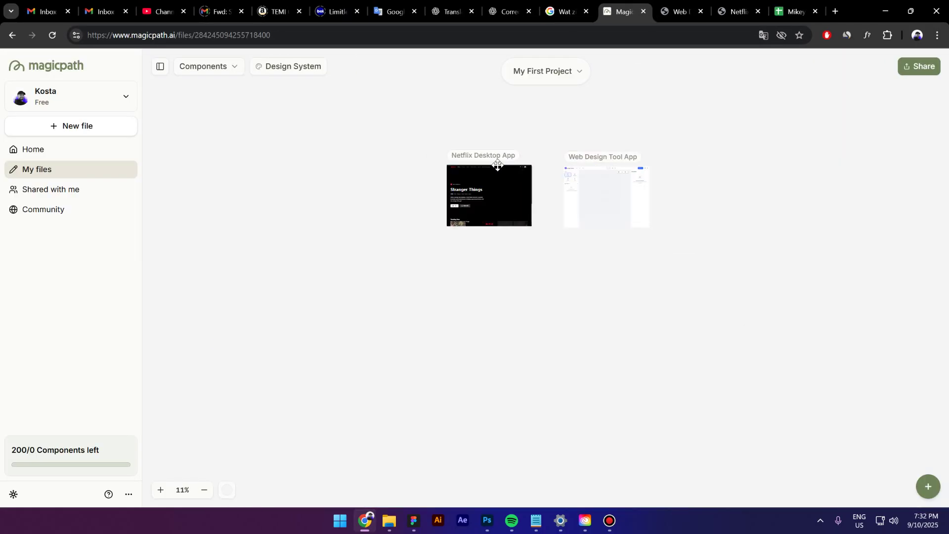
pyautogui.scroll(6, 497, 165)
pyautogui.scroll(-2, 445, 211)
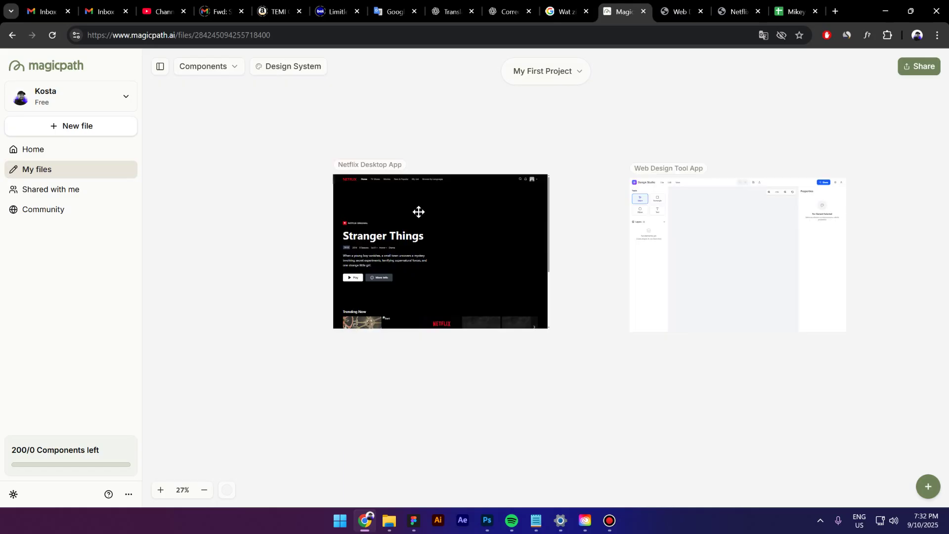
pyautogui.scroll(3, 431, 213)
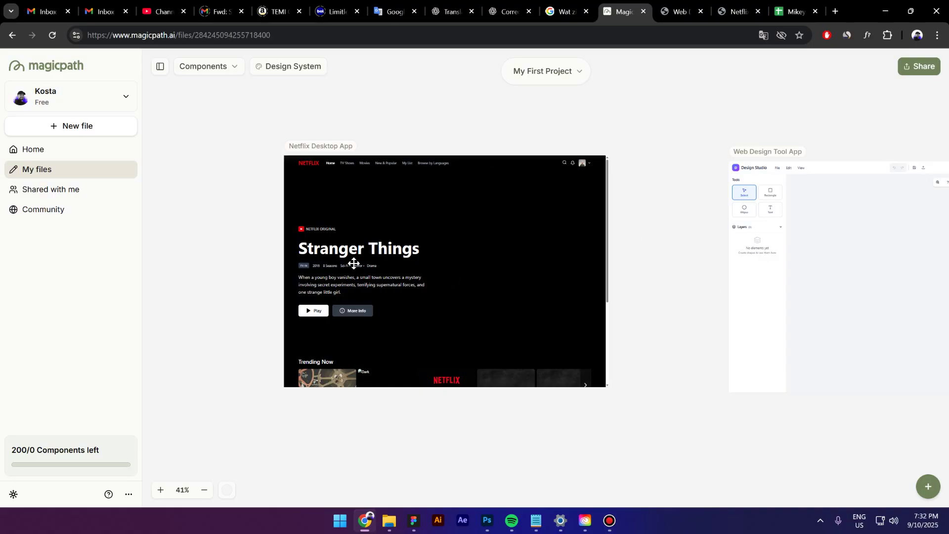
pyautogui.scroll(-3, 353, 263)
pyautogui.scroll(2, 445, 265)
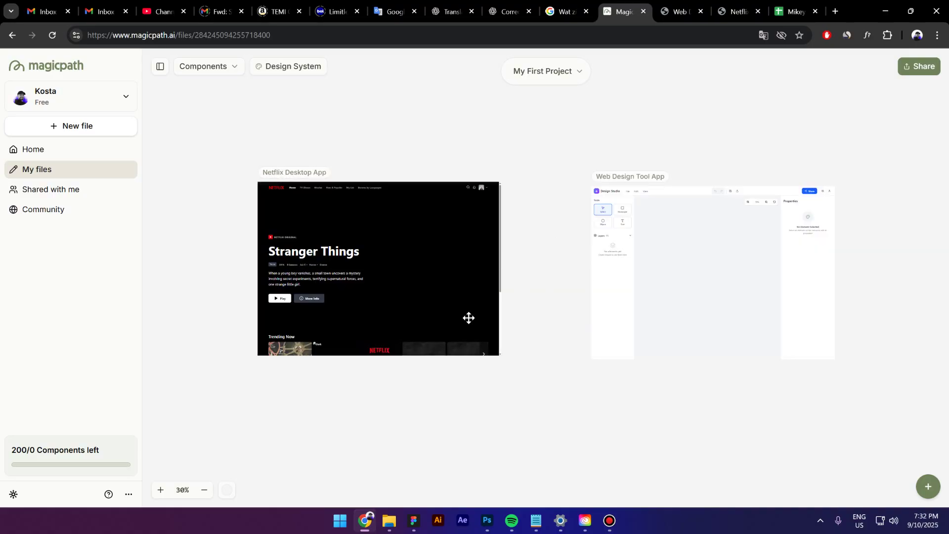